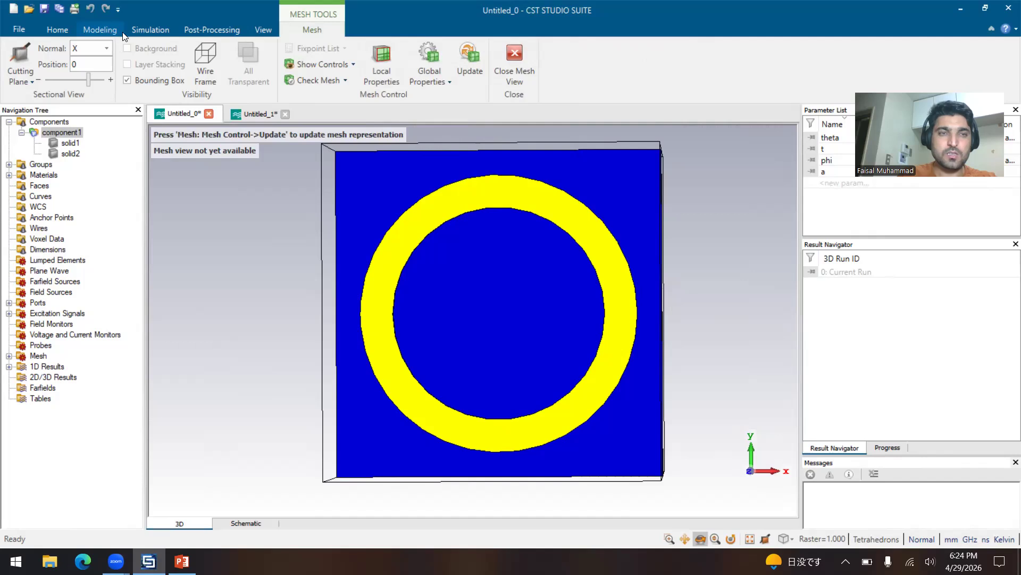
Review the frequency domain solver parameters and the list of available solver types without changing anything
left_click(139, 30)
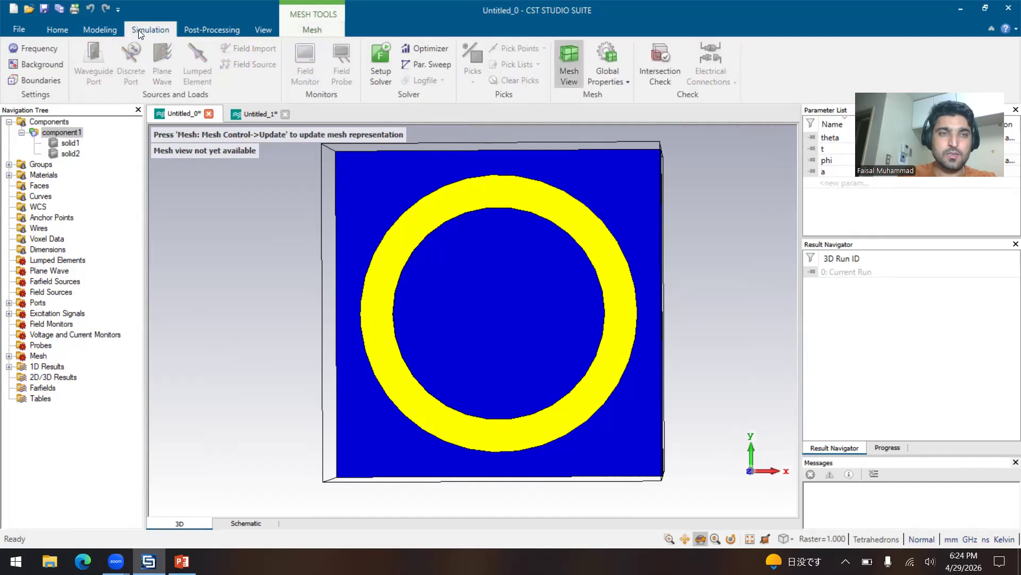
left_click(382, 63)
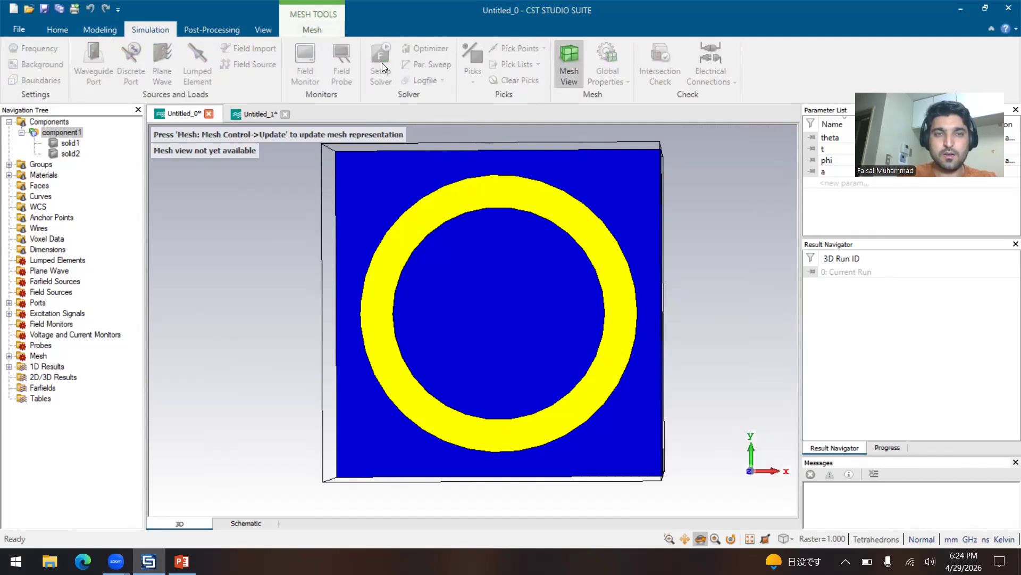
left_click(641, 146)
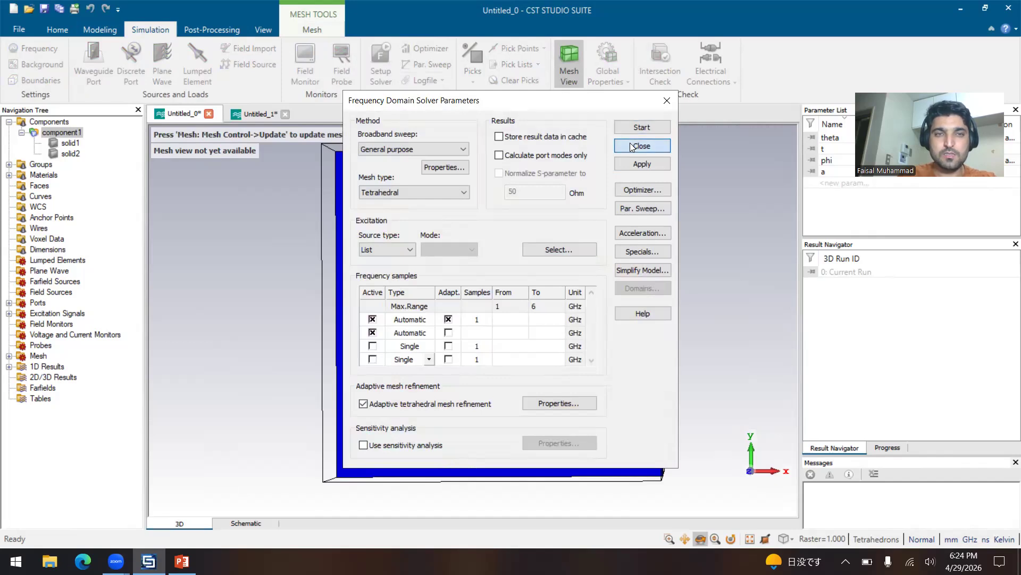
left_click(68, 33)
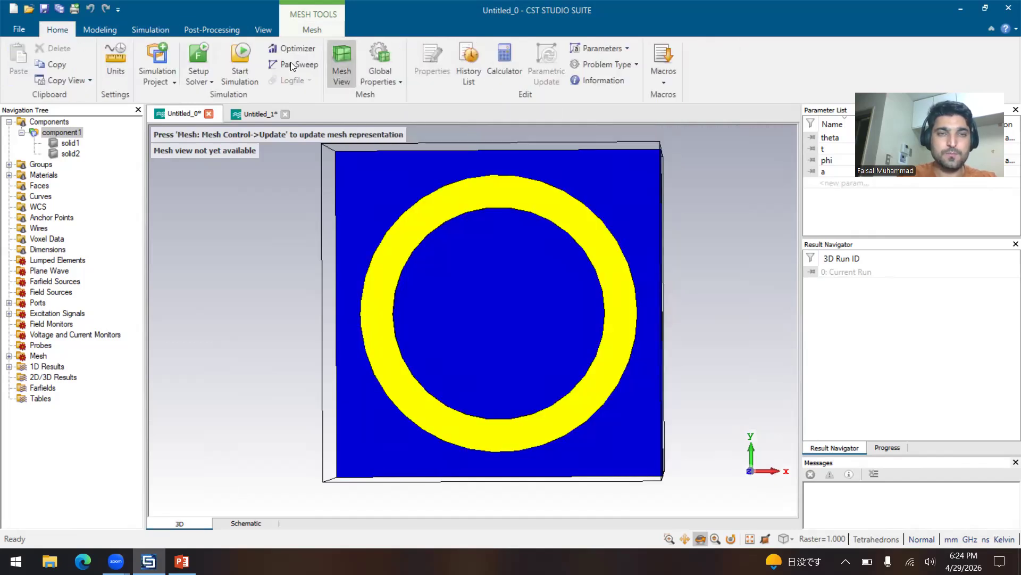
left_click(212, 83)
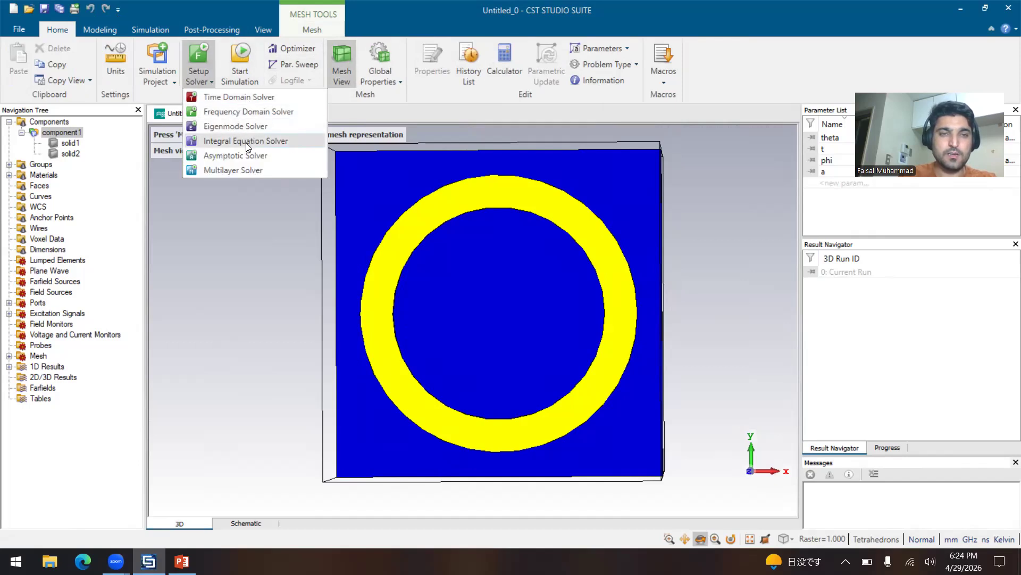
left_click(239, 229)
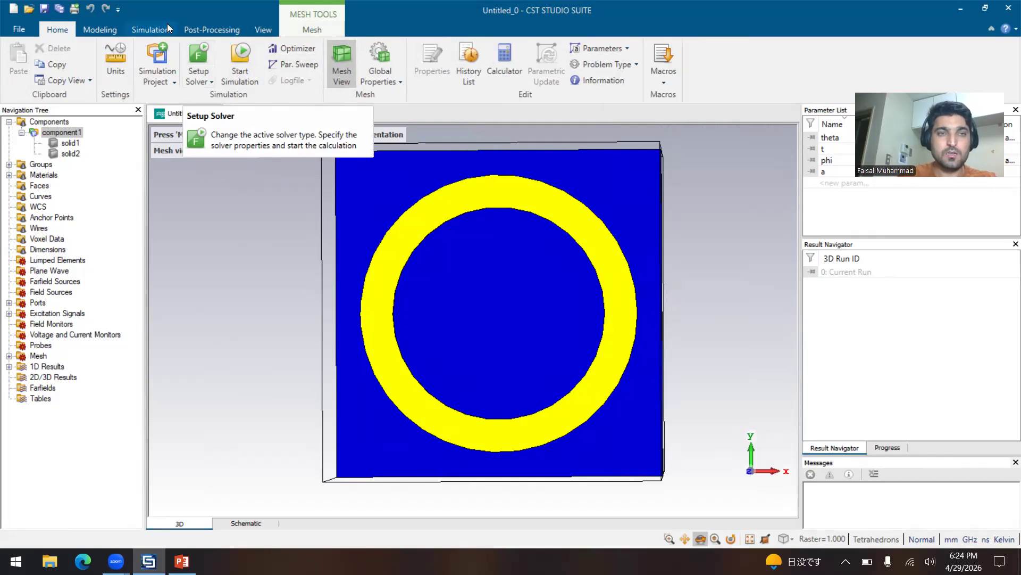
Open the mesh view of the Untitled_0 ring model and update its mesh representation
left_click(101, 30)
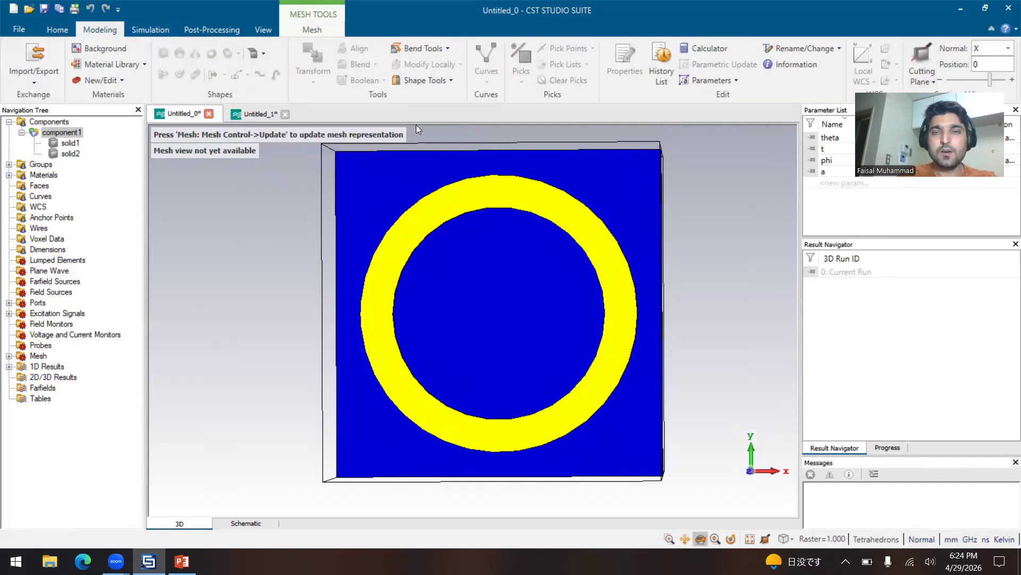
left_click(156, 27)
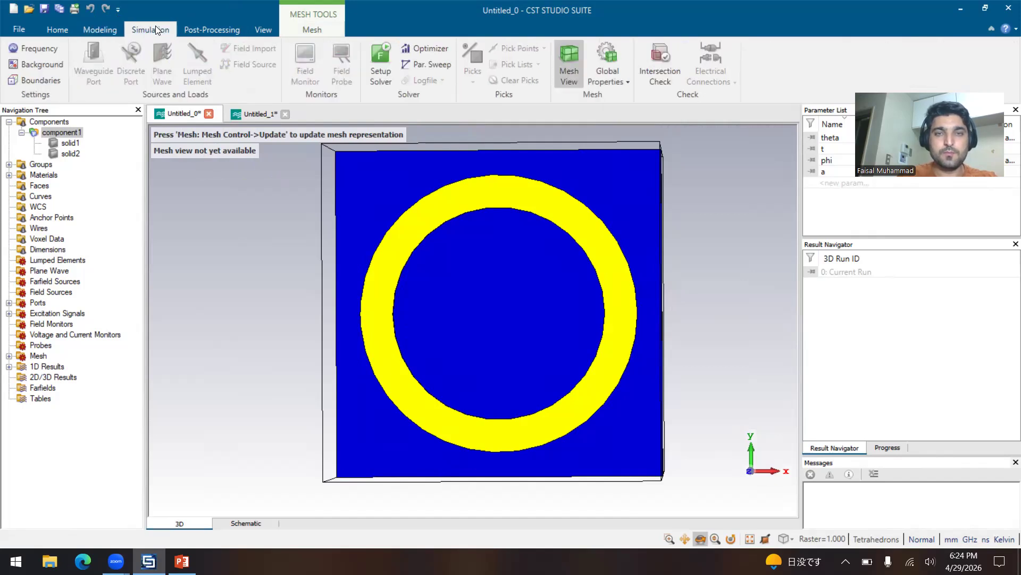
left_click(566, 65)
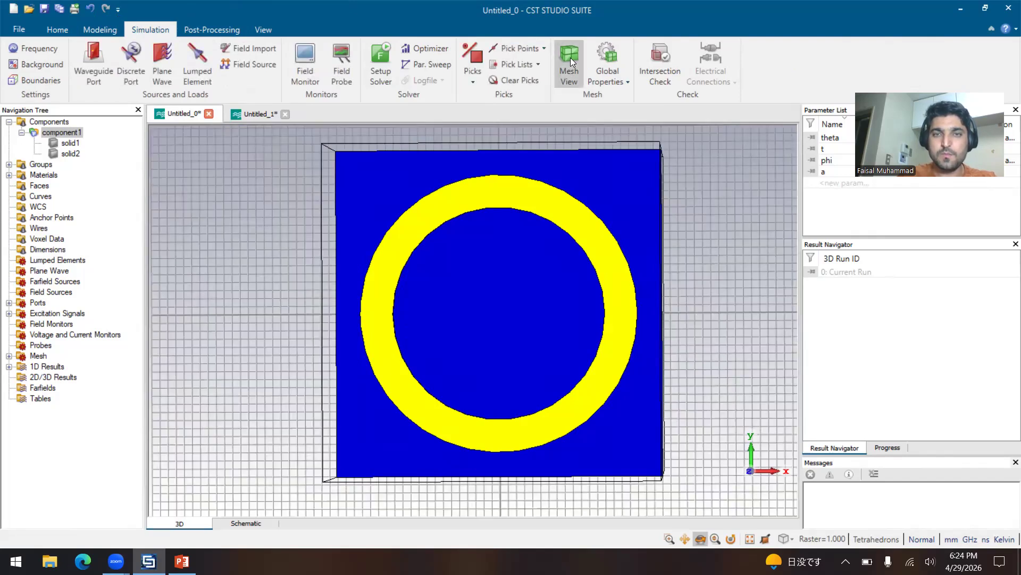
left_click(571, 57)
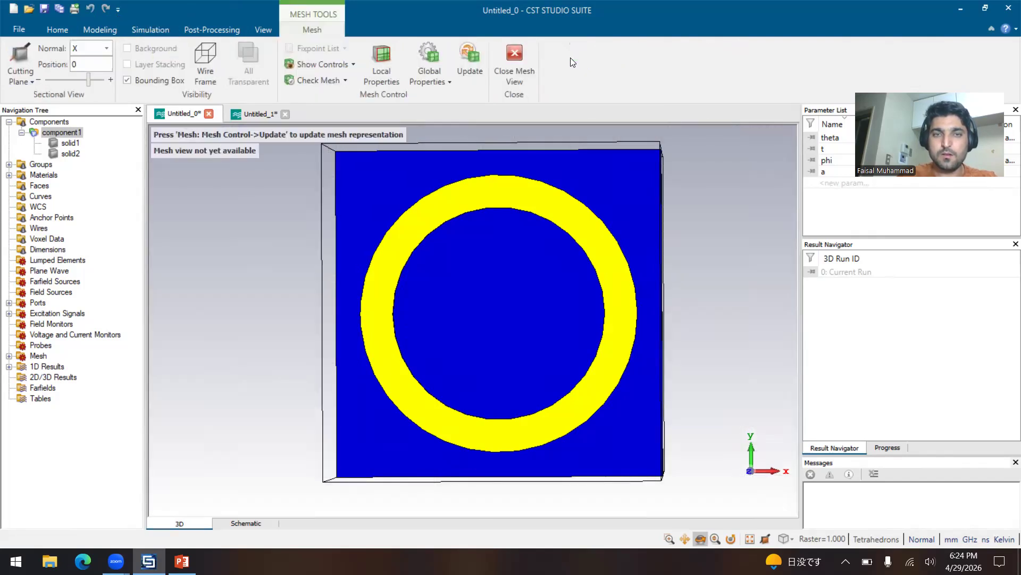
left_click(471, 66)
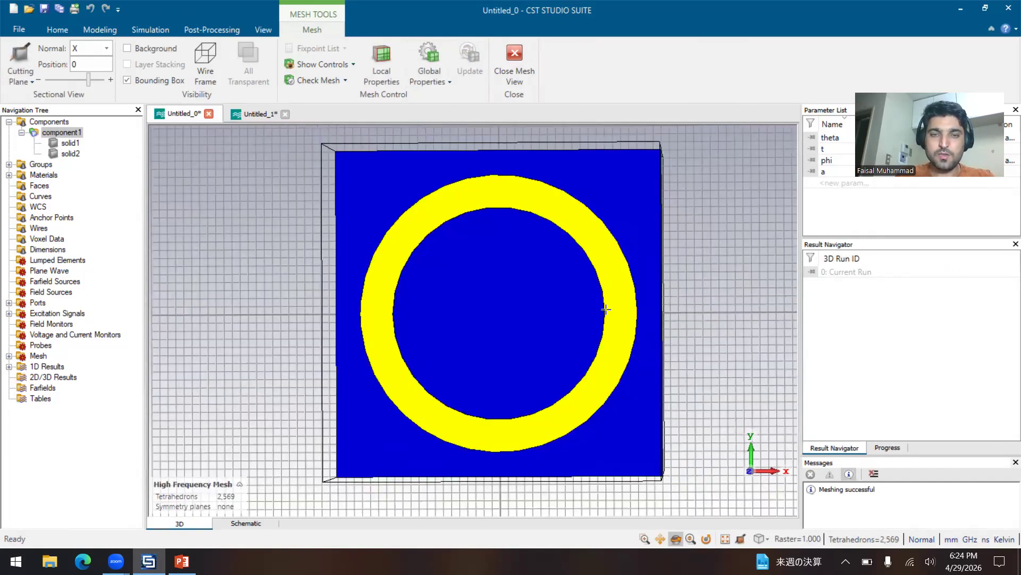
Examine the tetrahedral mesh on the ring and substrate surfaces at close range and across the neighbouring cells
left_click(661, 538)
left_click_drag(495, 406, 545, 365)
scroll(545, 364, "down", 3)
mouse_move(474, 430)
left_mouse_down()
mouse_move(509, 406)
mouse_move(476, 435)
left_mouse_up()
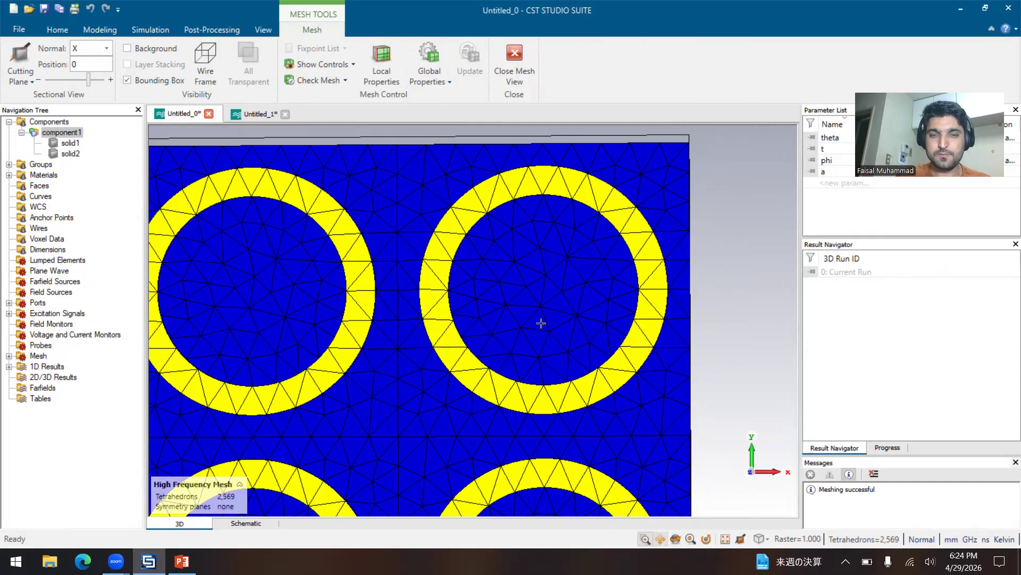
left_click_drag(471, 325, 520, 379)
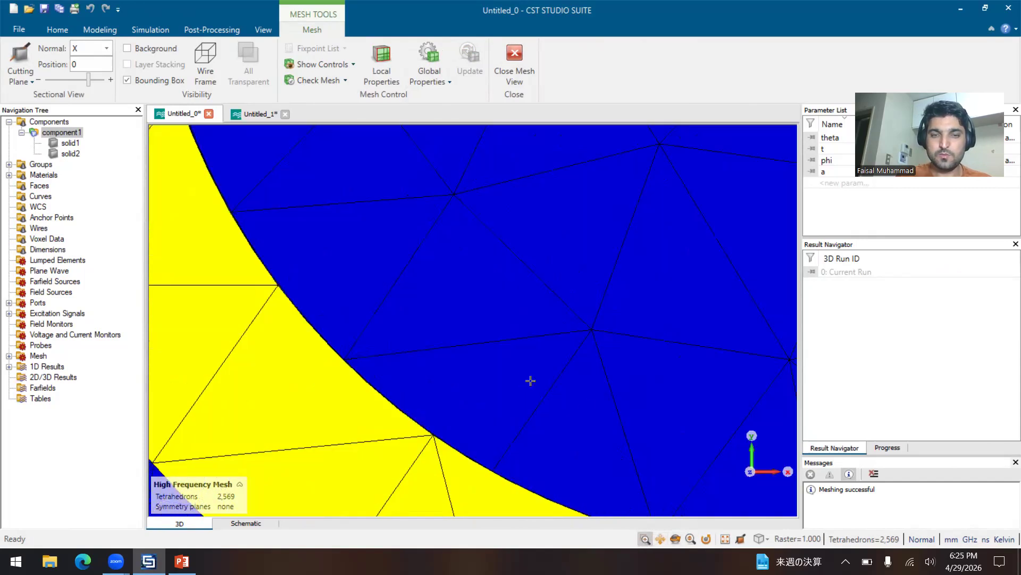
left_click(676, 538)
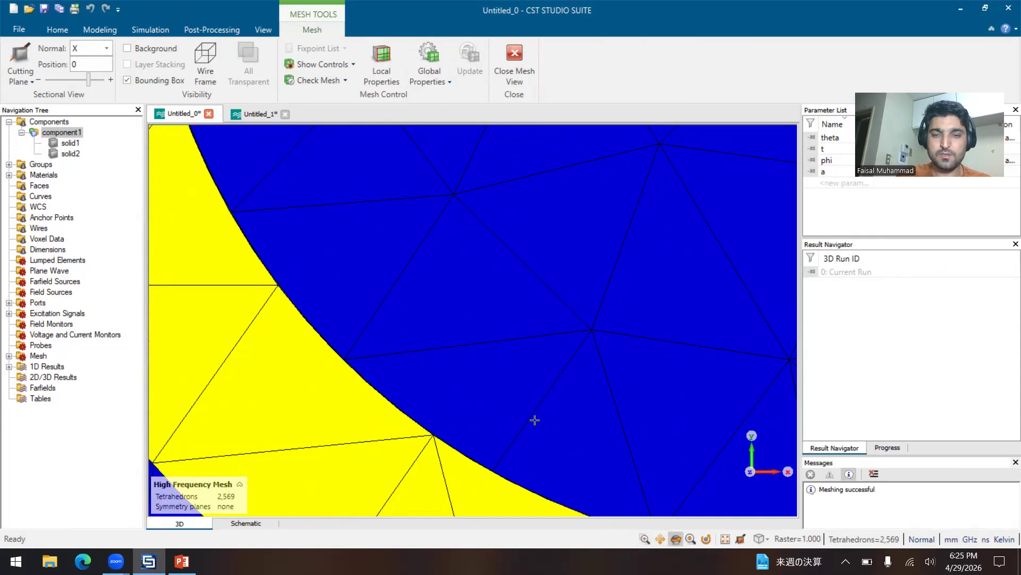
scroll(502, 331, "down", 3)
scroll(502, 331, "down", 5)
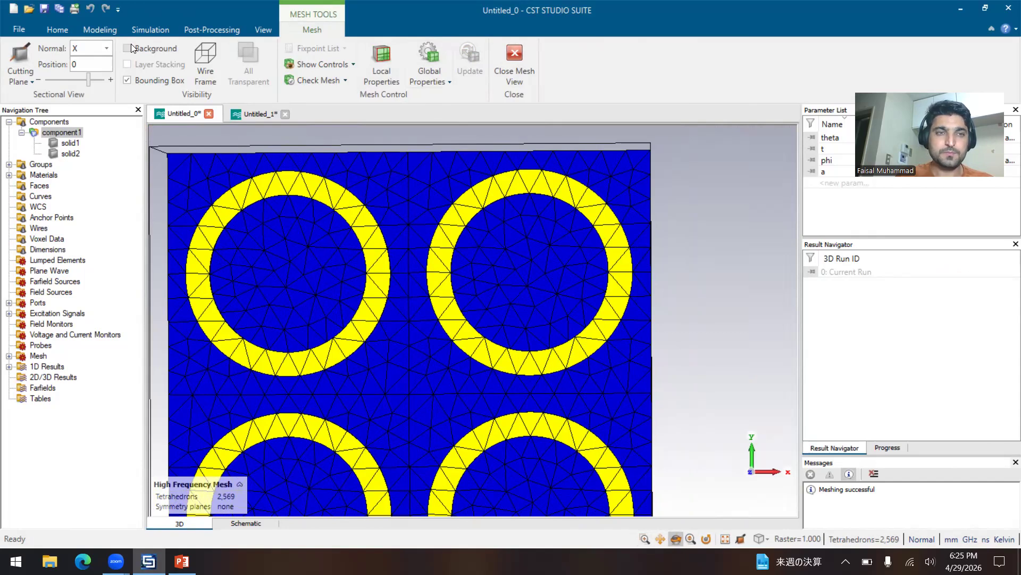
Cut the meshed model with a cutting plane normal to X and examine the tetrahedra inside the ring and substrate
left_click(742, 538)
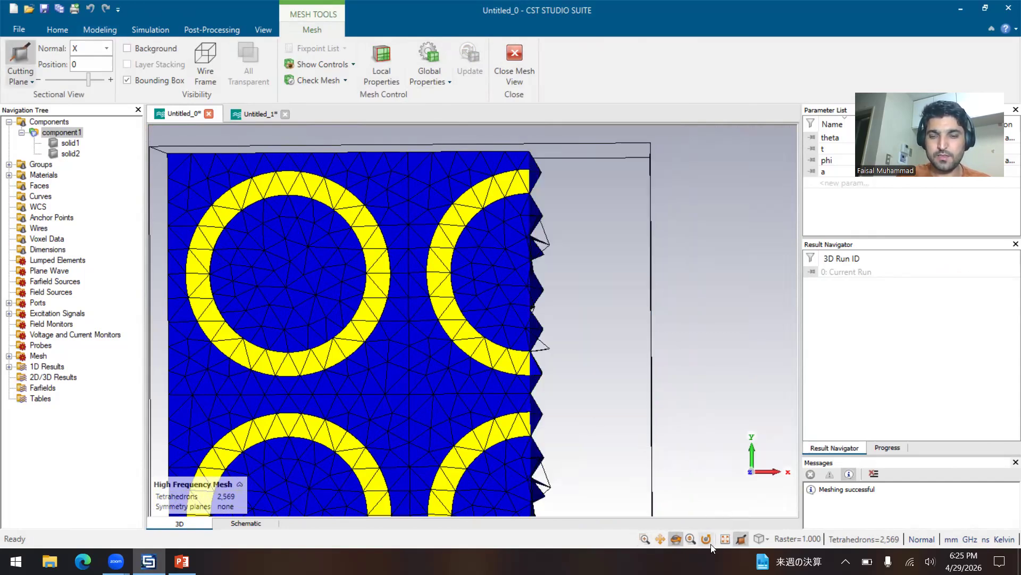
left_click(677, 539)
left_click_drag(520, 383, 647, 508)
left_click(645, 538)
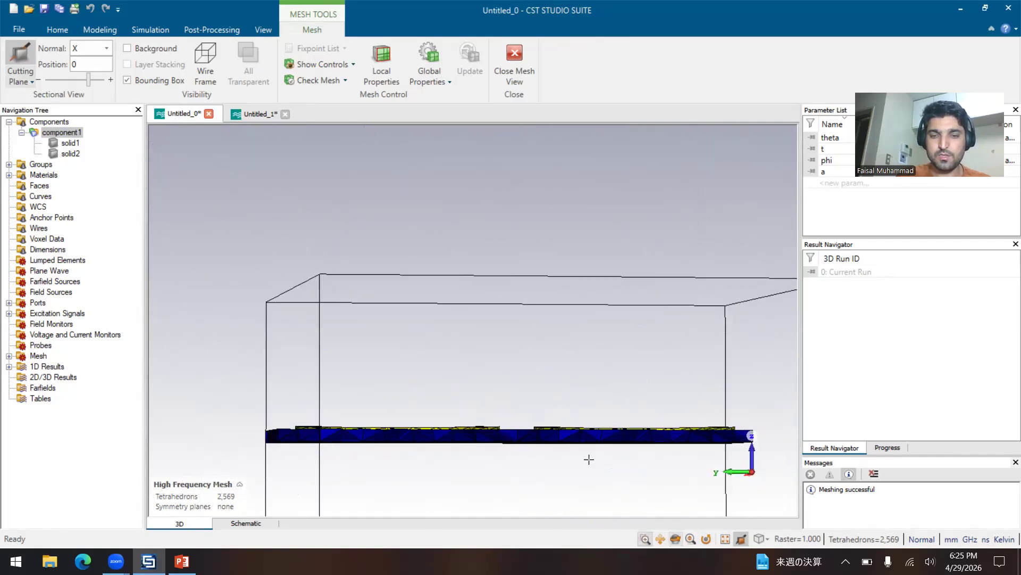
left_click_drag(548, 426, 591, 467)
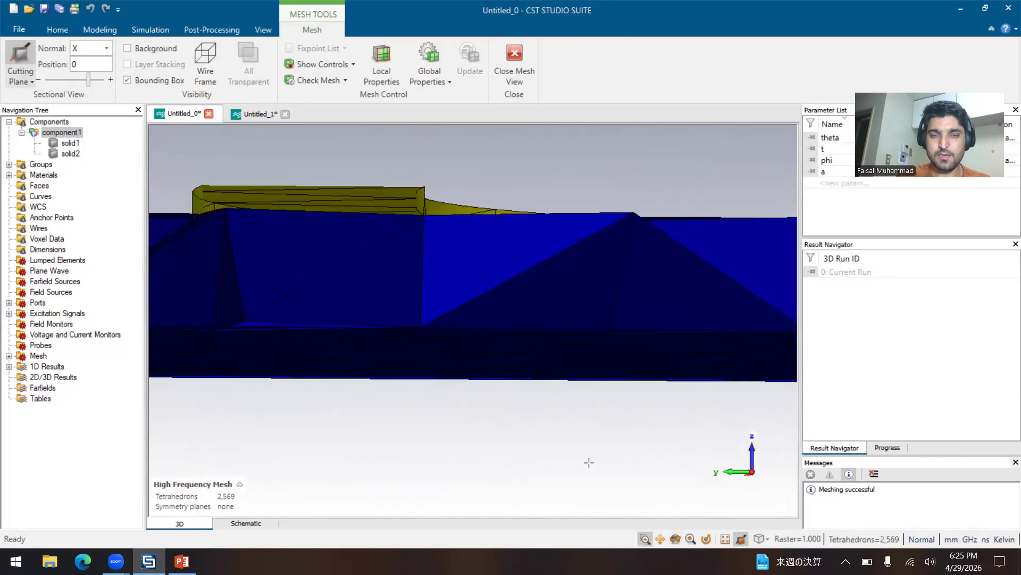
left_click(675, 538)
left_click_drag(583, 333, 503, 331)
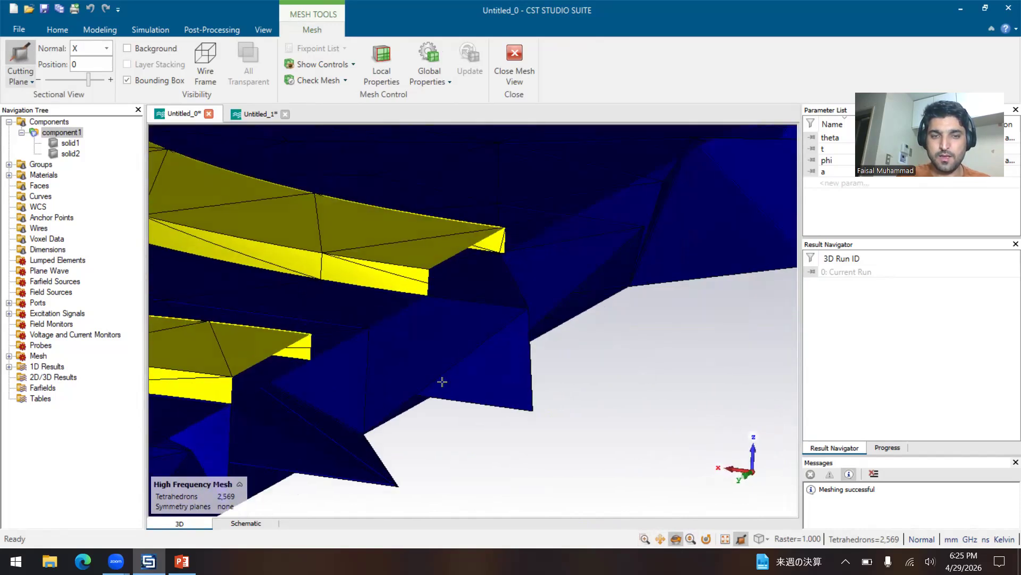
left_click_drag(547, 360, 513, 339)
scroll(514, 338, "down", 5)
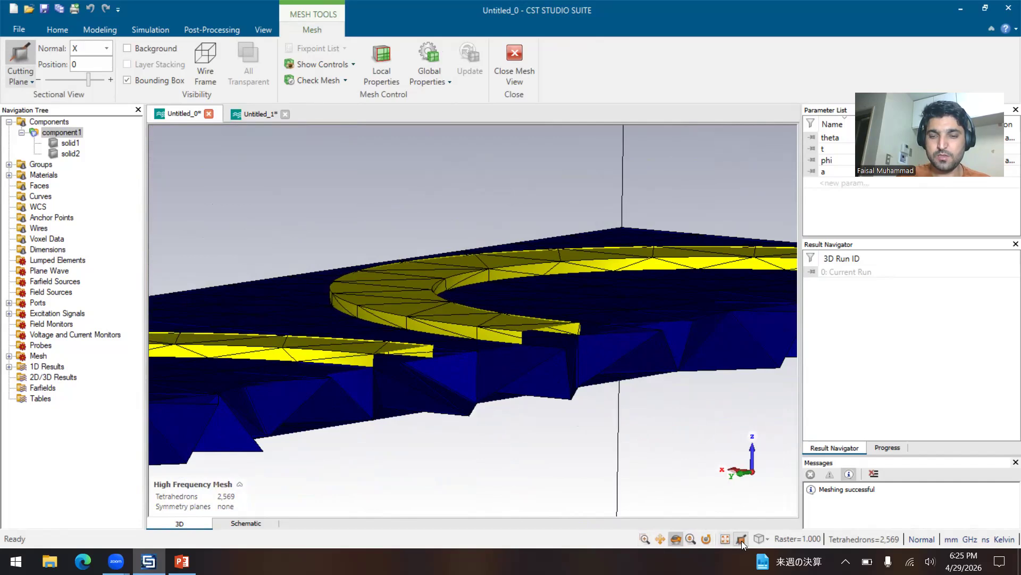
mouse_move(627, 425)
left_mouse_down()
mouse_move(619, 397)
mouse_move(622, 411)
left_mouse_up()
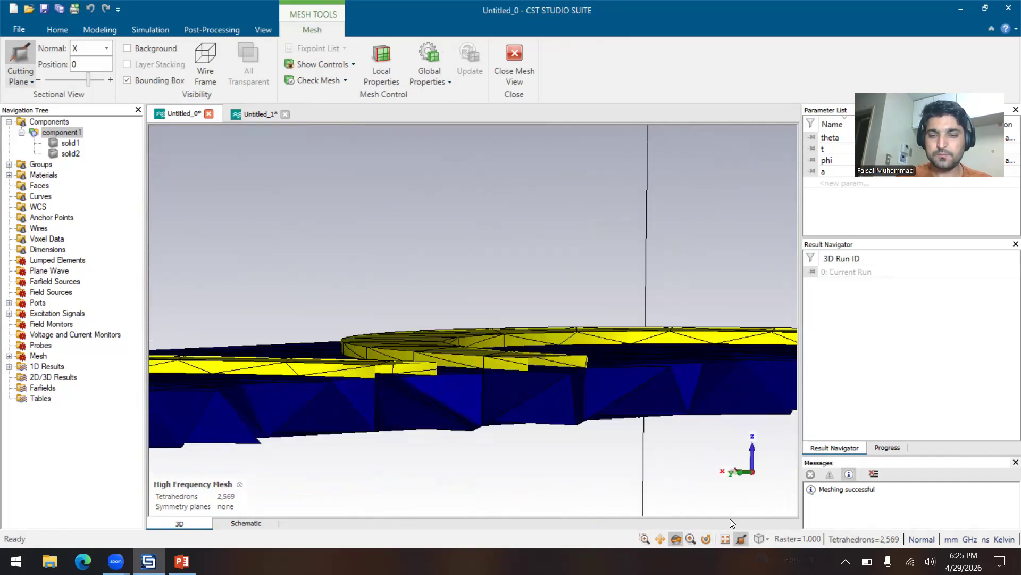
Return to the front view, turn off the cutting plane and inspect the surface mesh around one ring
left_click(762, 539)
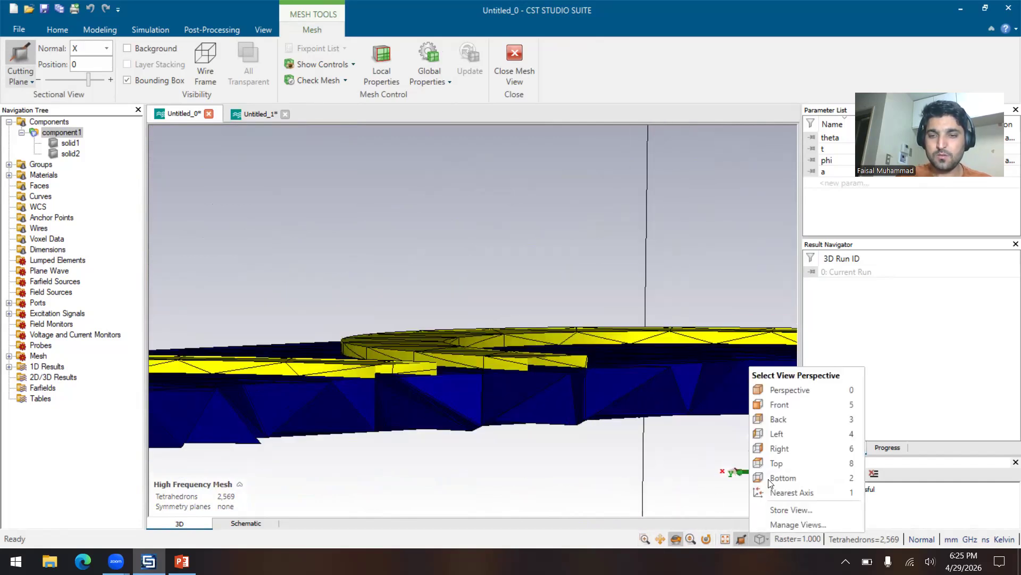
left_click(770, 405)
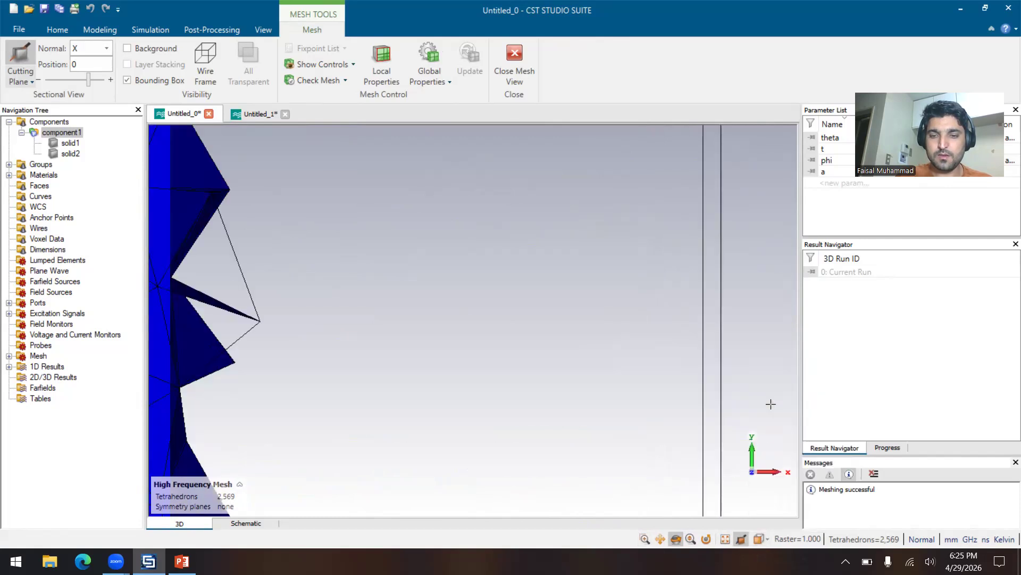
left_click(740, 538)
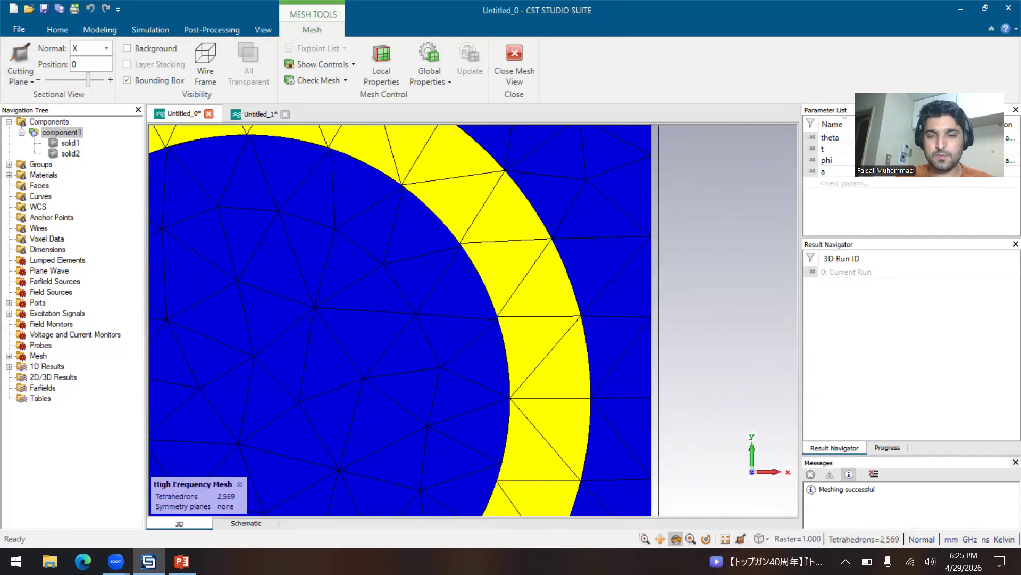
left_click(660, 538)
left_click_drag(523, 405, 593, 403)
scroll(592, 404, "down", 2)
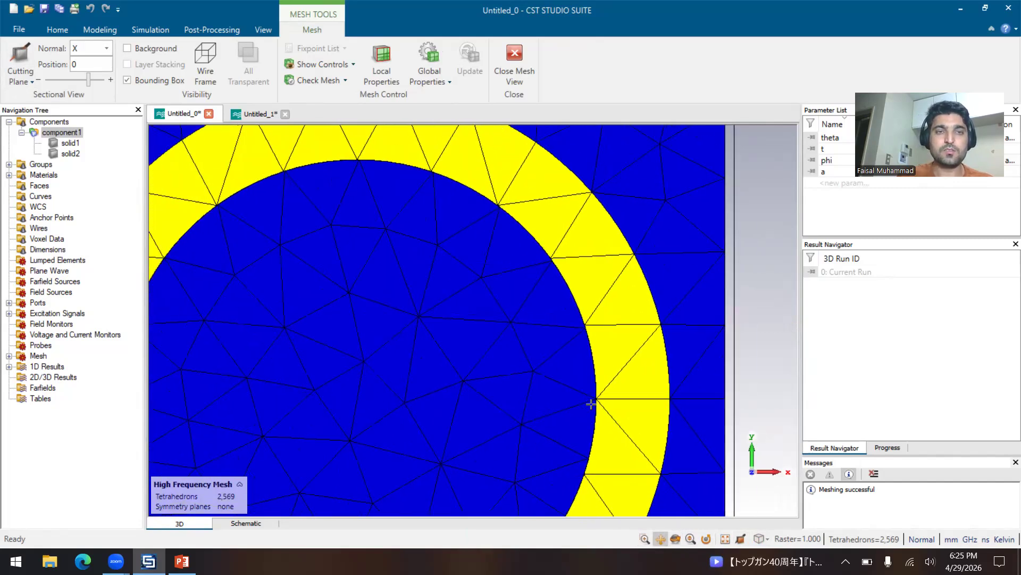
Switch to the Untitled_1 project and check its active solver against the available solver types
left_click(263, 113)
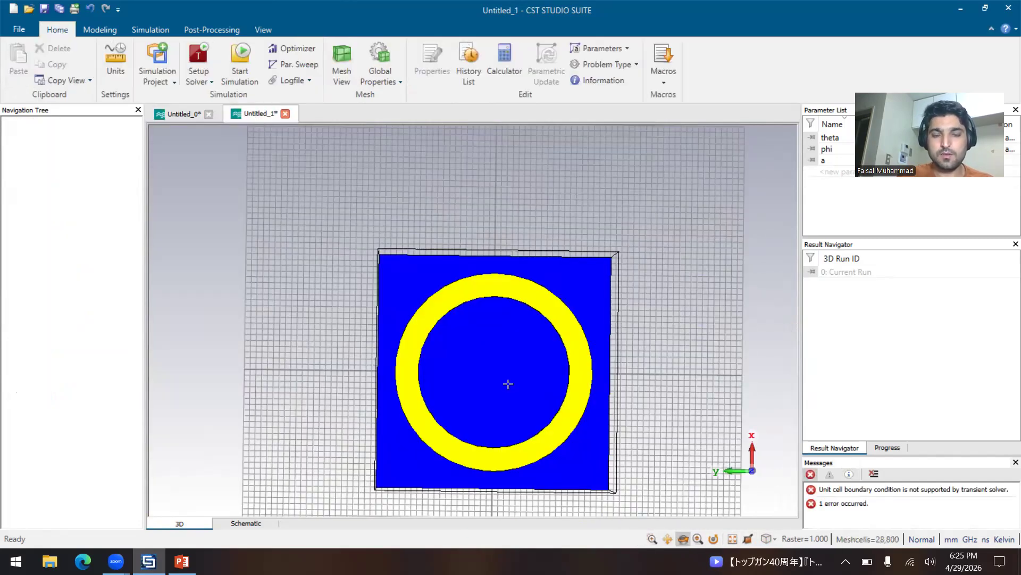
left_click(669, 538)
left_click_drag(459, 327, 456, 276)
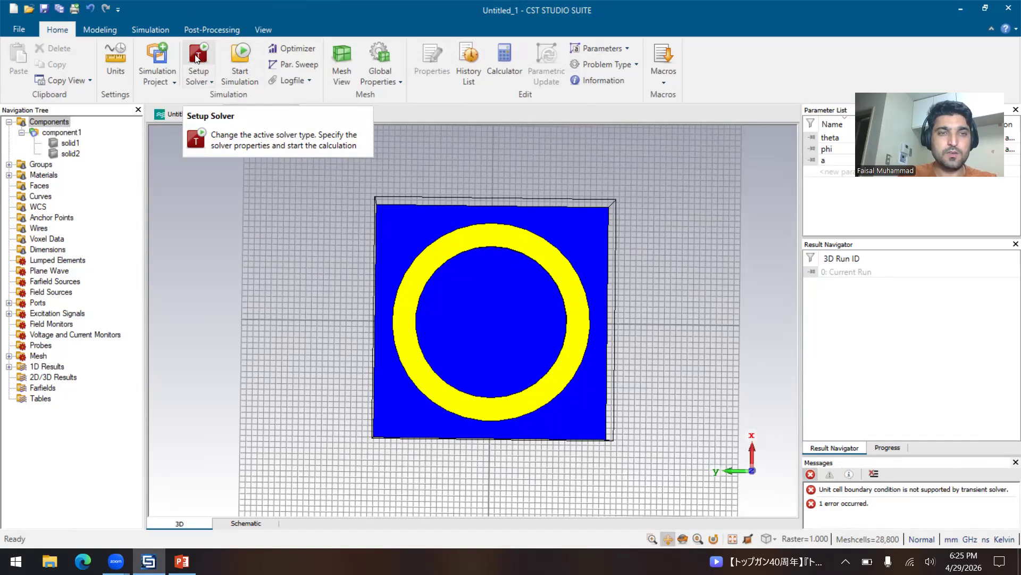
left_click(213, 80)
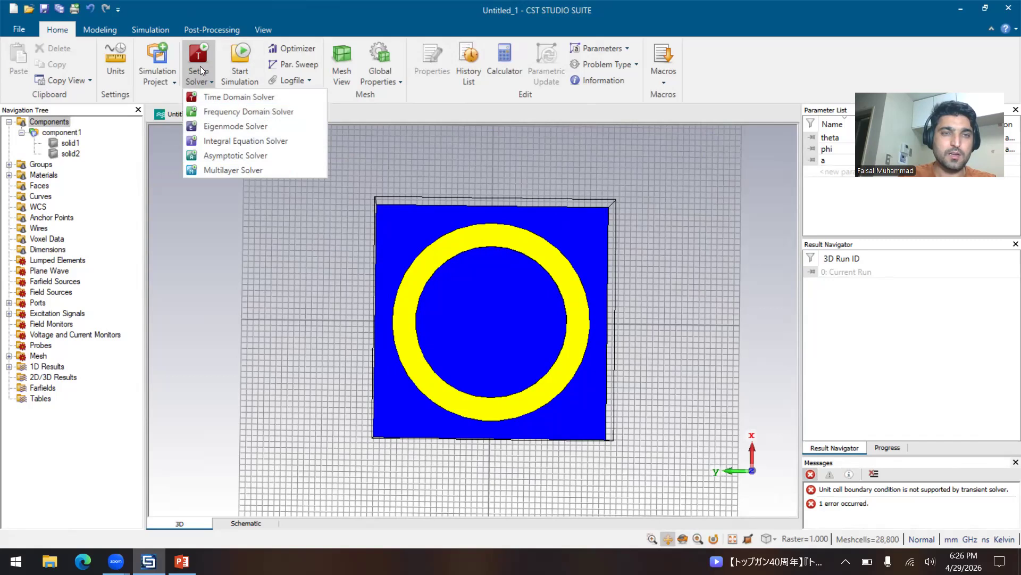
left_click(201, 69)
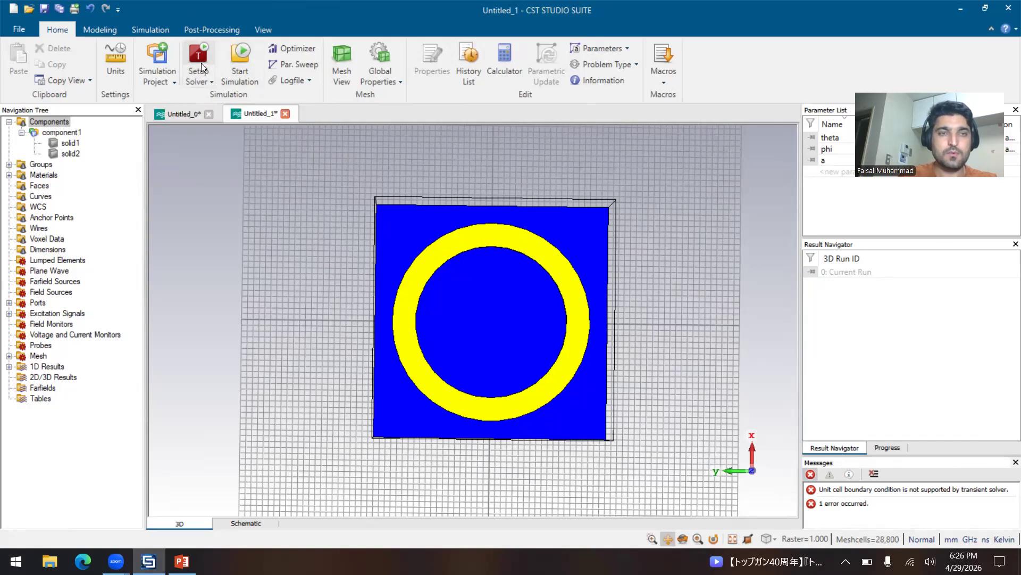
Show the hexahedral mesh of Untitled_1 and examine the mesh plane at X = 0 through the ring from several angles
left_click(342, 63)
mouse_move(481, 299)
left_mouse_down()
mouse_move(481, 267)
mouse_move(488, 317)
left_mouse_up()
left_click(683, 538)
left_click_drag(551, 394, 541, 336)
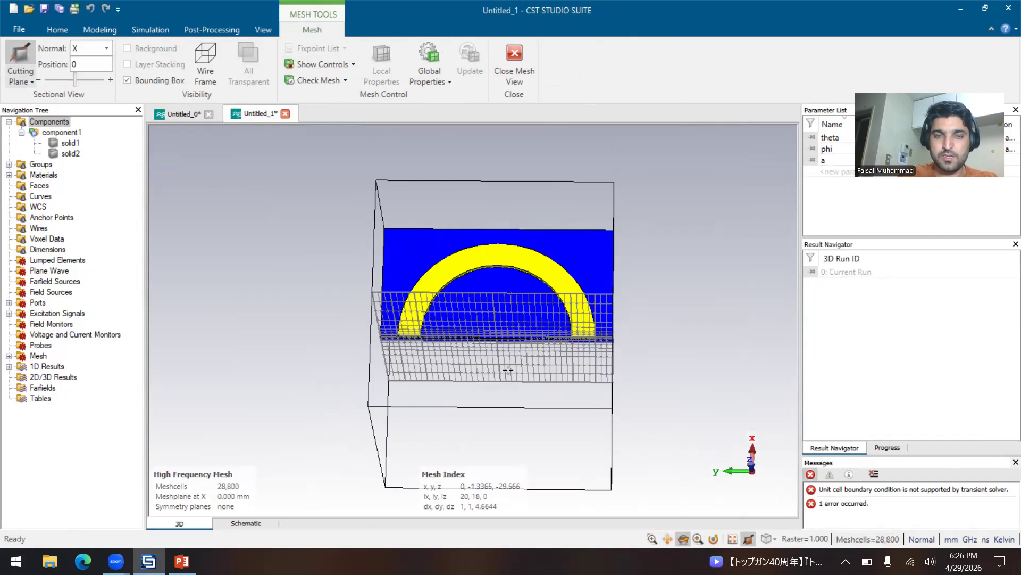
left_click_drag(509, 359, 529, 224)
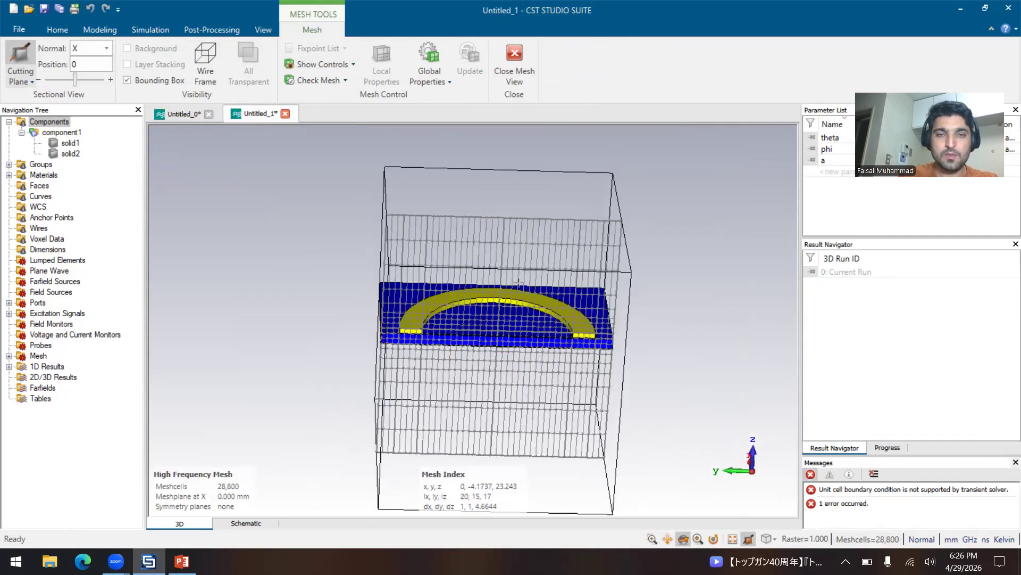
left_click_drag(535, 325, 495, 276)
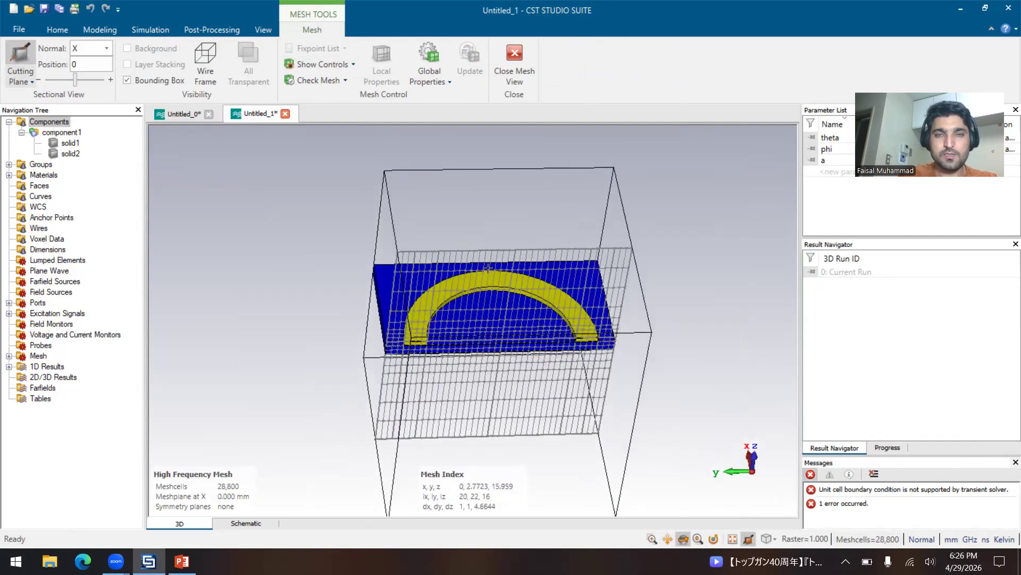
Check the global mesh type options of Untitled_1 and return to the Untitled_0 project
left_click(450, 84)
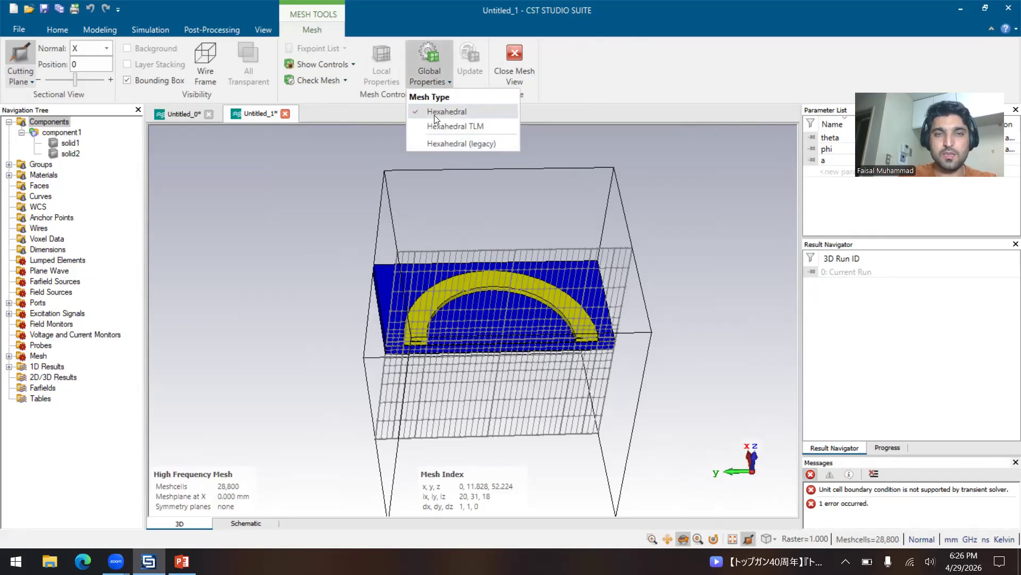
left_click(225, 124)
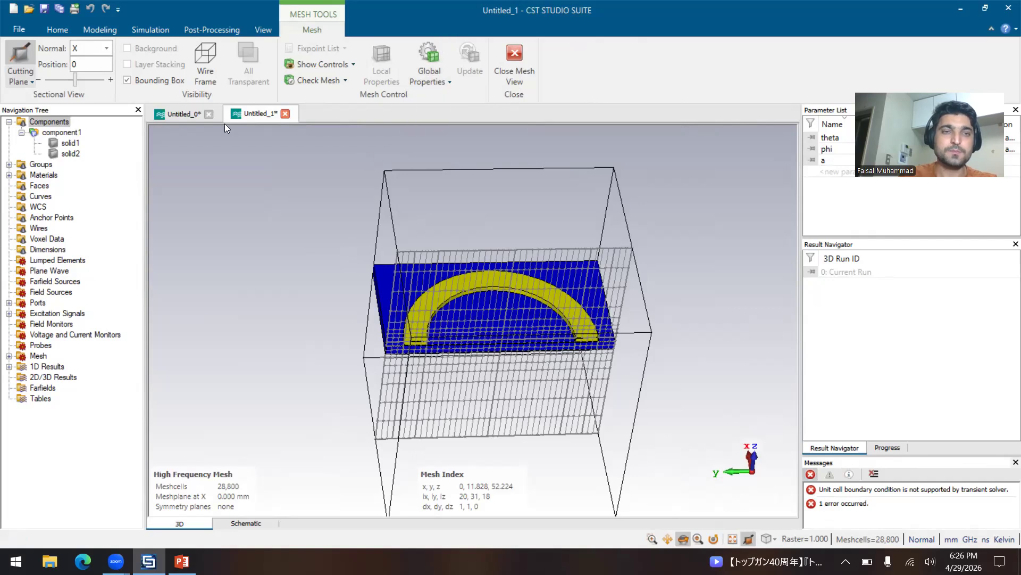
left_click(176, 116)
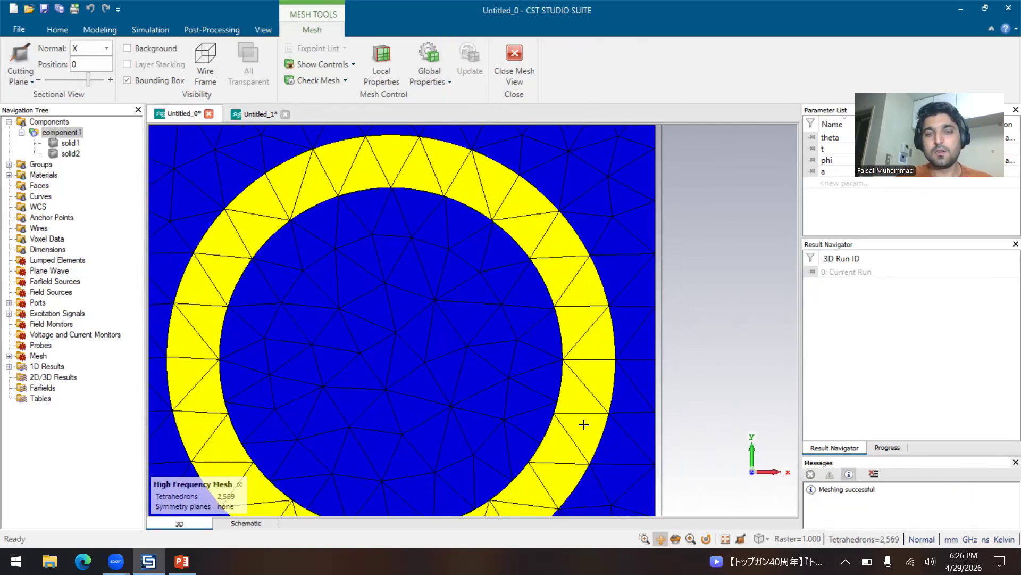
Inspect the surface mesh around the ring in the unit cell and close the mesh view
left_click_drag(452, 276, 556, 279)
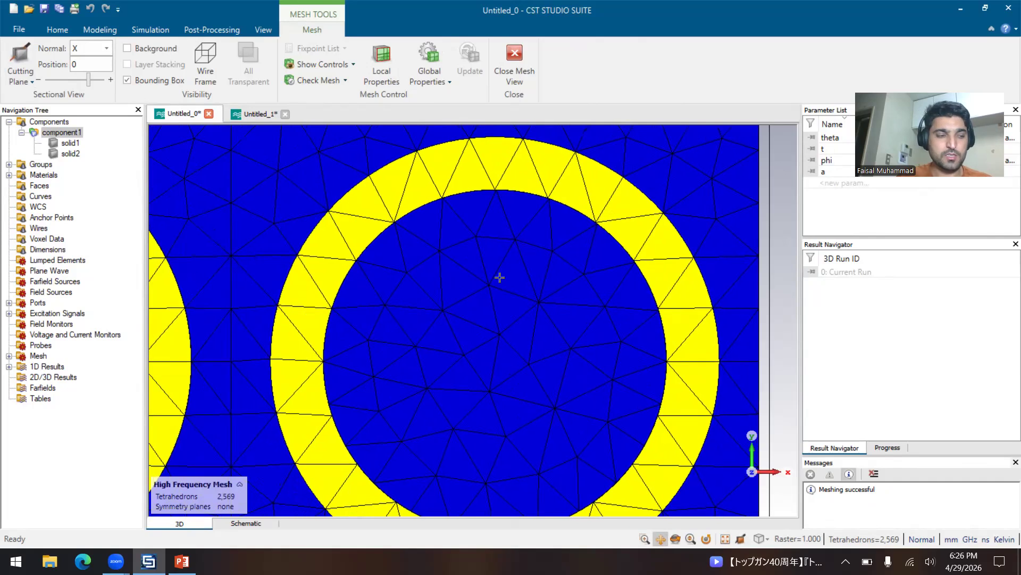
scroll(500, 278, "down", 5)
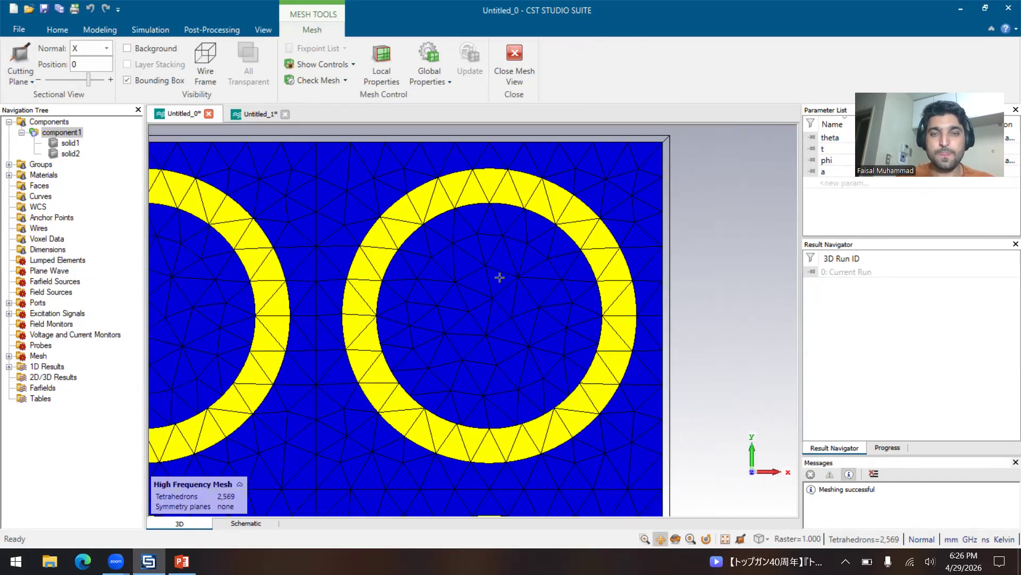
left_click(512, 67)
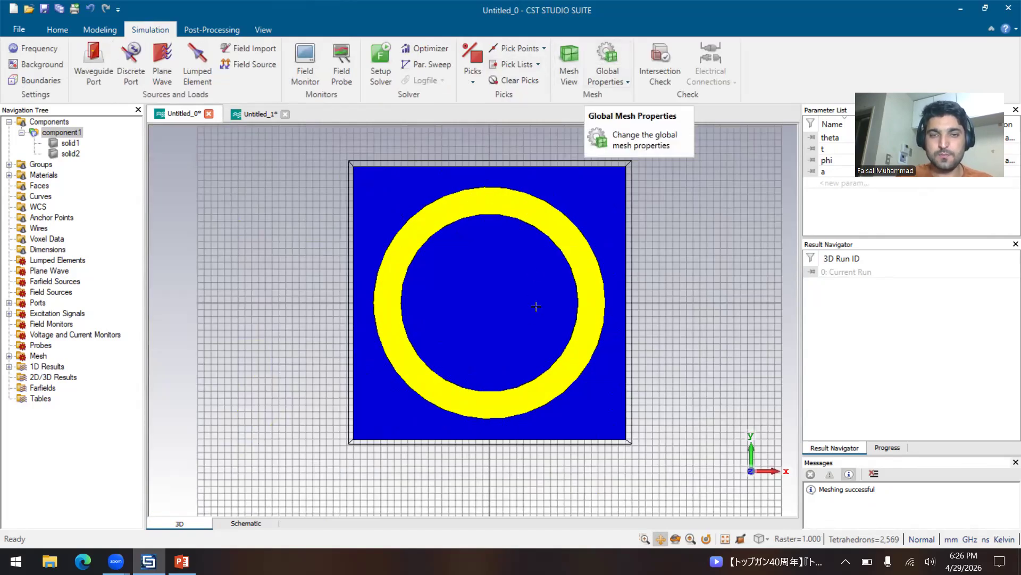
Set the model's cells per max model box edge to 15 in the global mesh properties and update the tetrahedral mesh
left_click(605, 60)
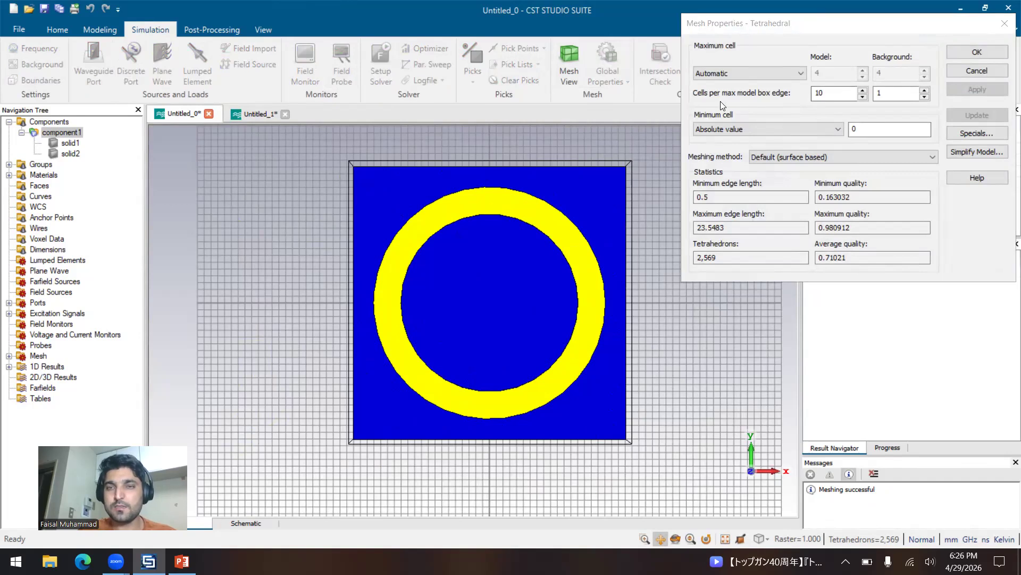
double_click(815, 93)
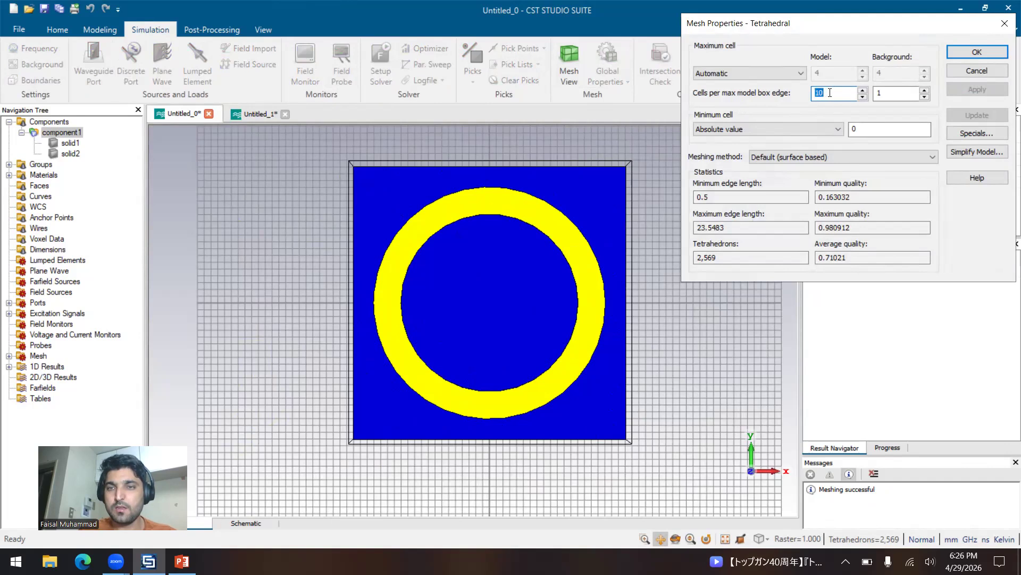
left_click(835, 93)
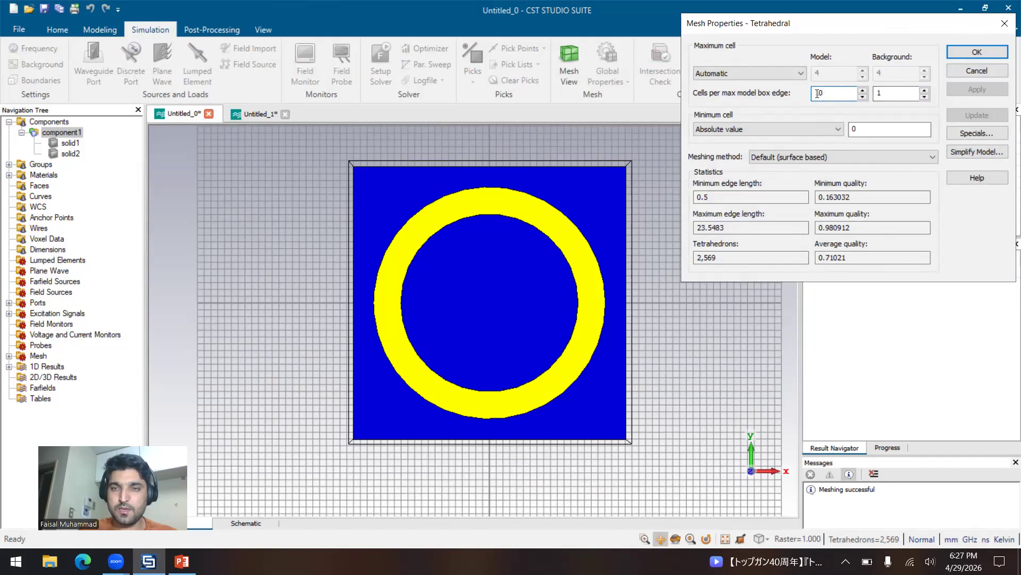
type("15")
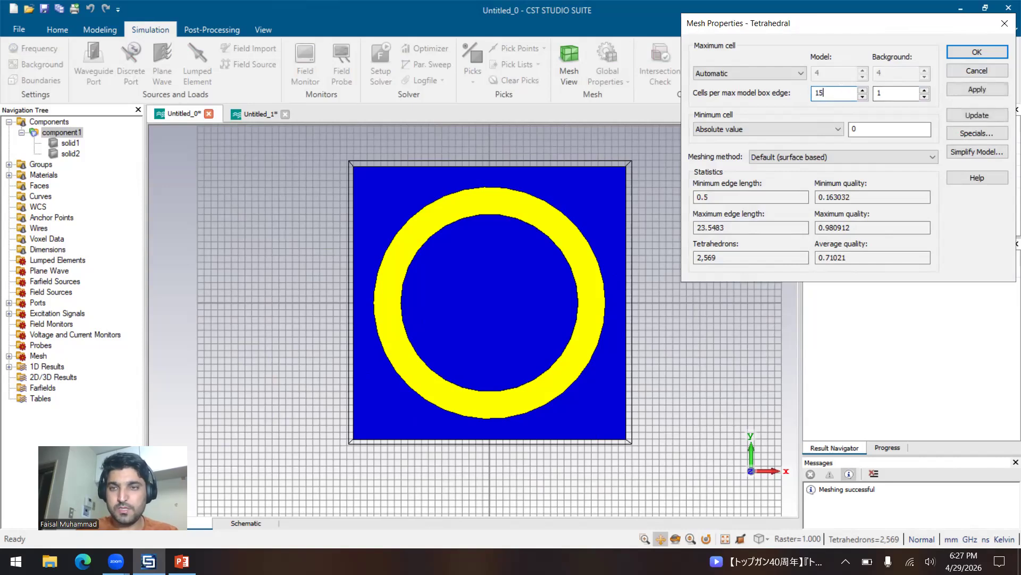
left_click(967, 89)
left_click(973, 53)
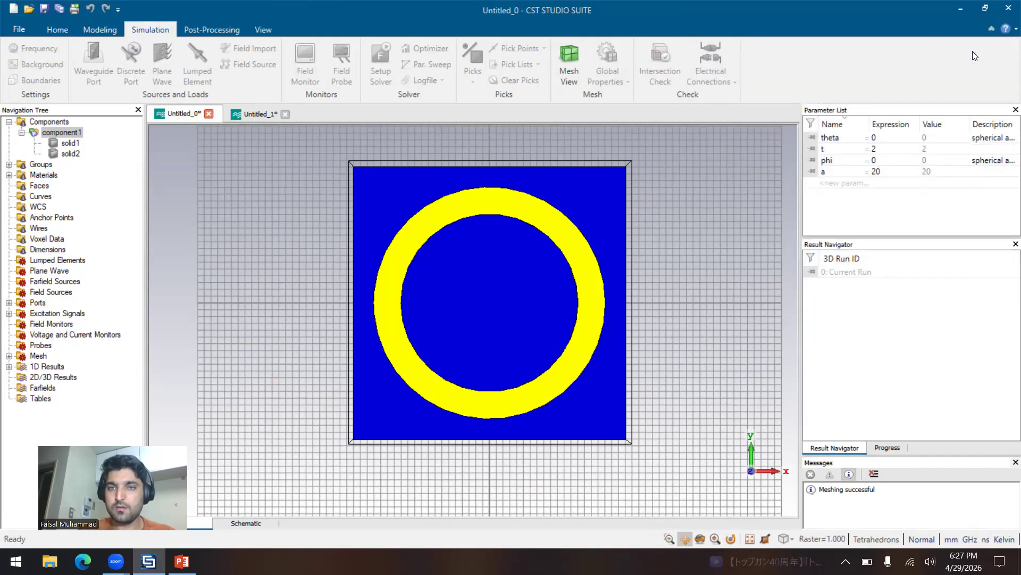
left_click(570, 63)
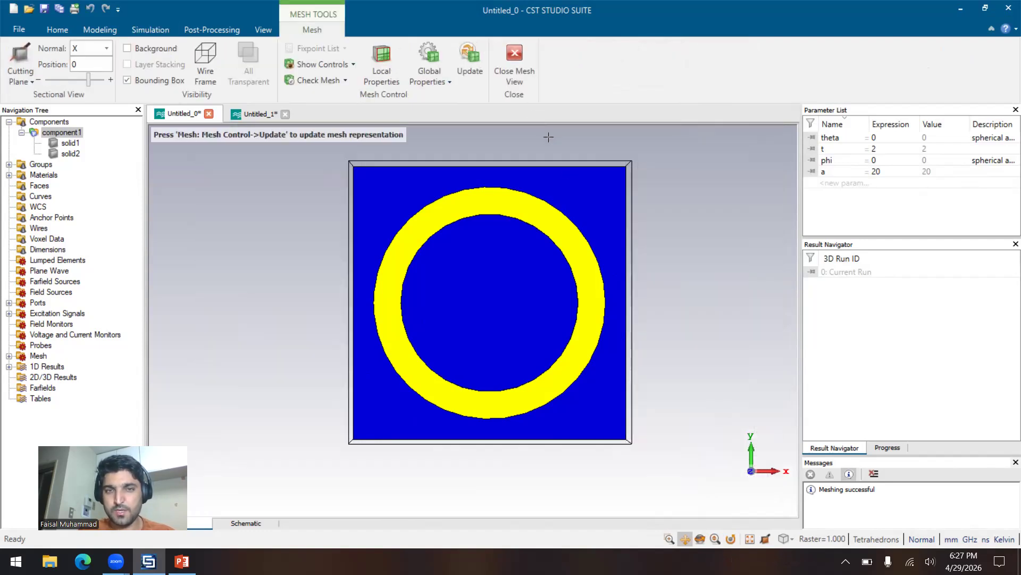
left_click(468, 56)
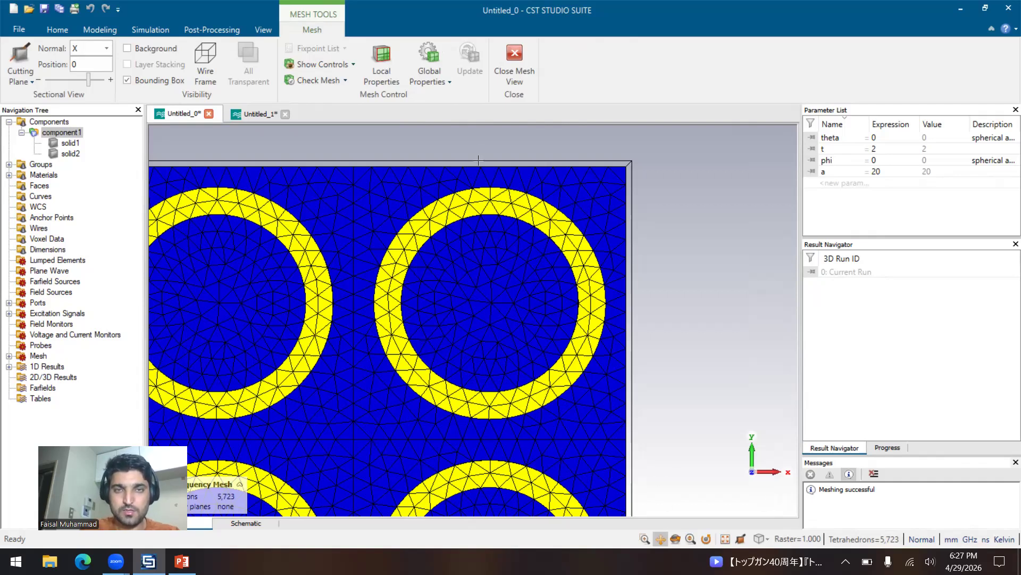
Set the model's cells per max model box edge back to 10, update the tetrahedral mesh and close the mesh view
left_click(431, 53)
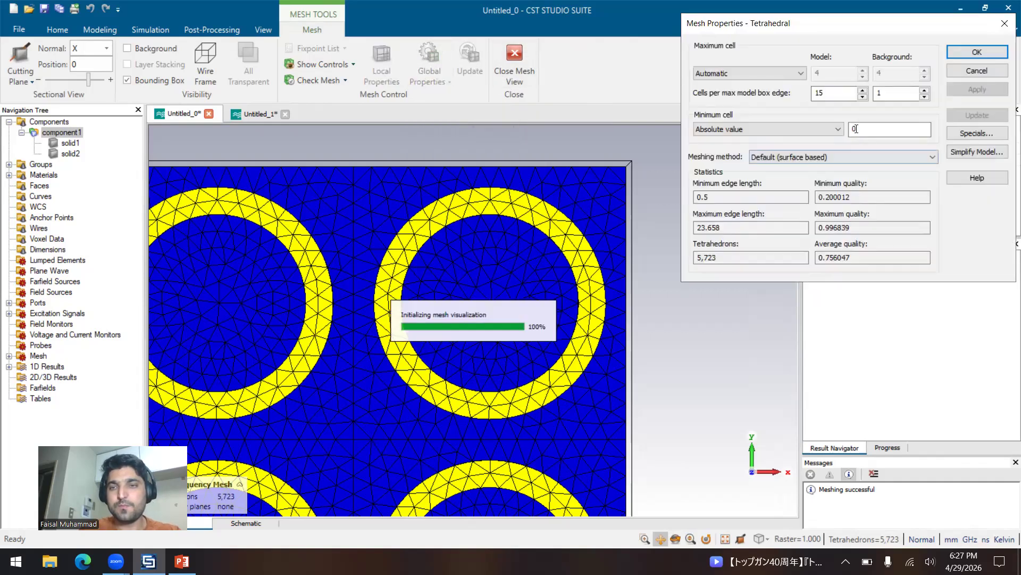
double_click(826, 92)
type("10")
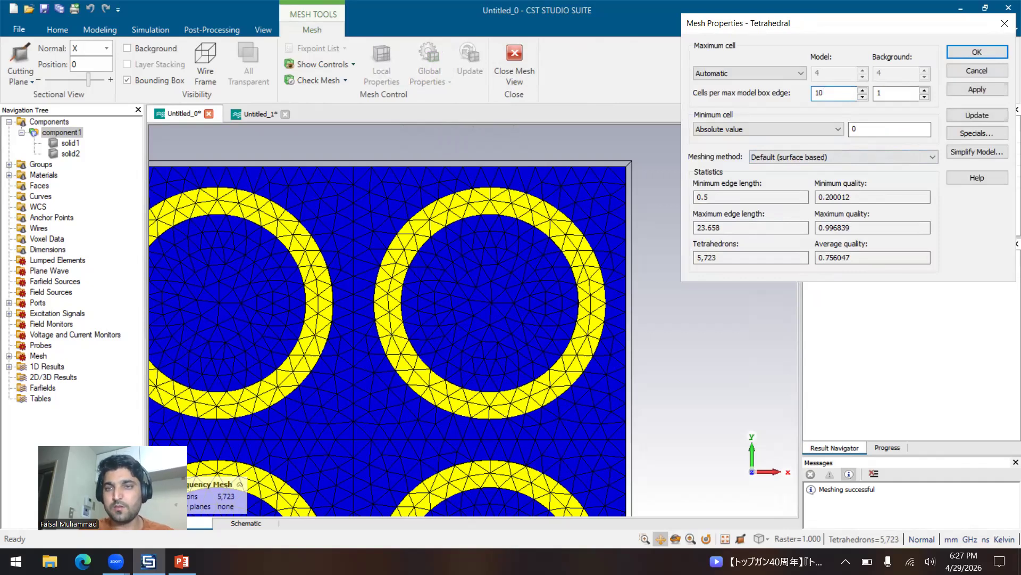
left_click(977, 89)
left_click(975, 54)
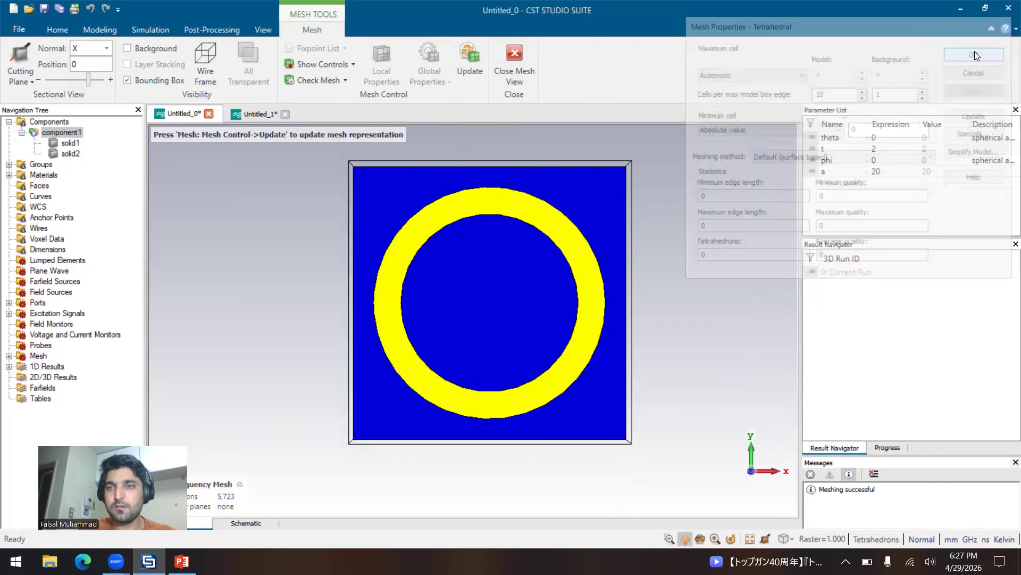
left_click(469, 70)
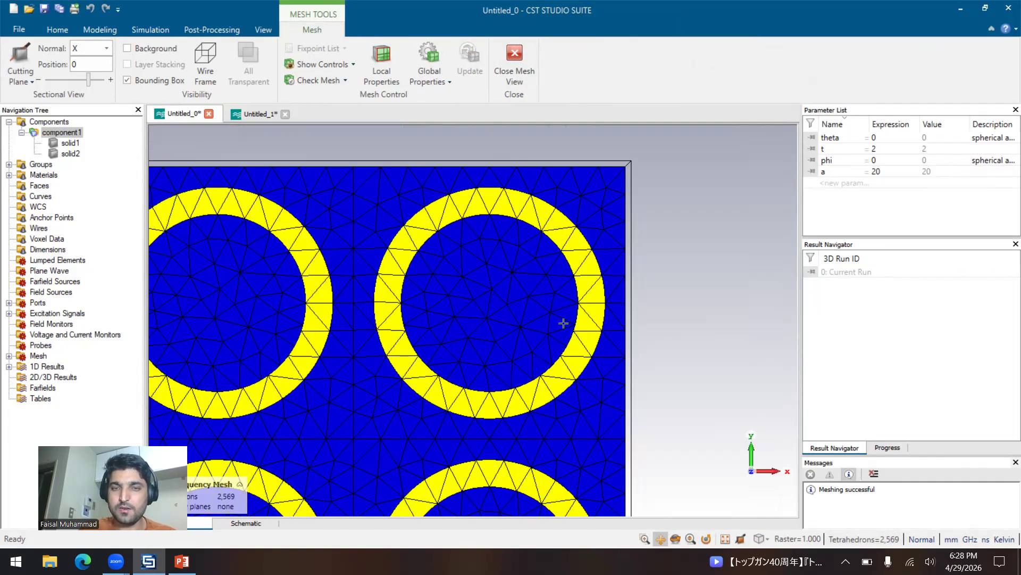
left_click(514, 59)
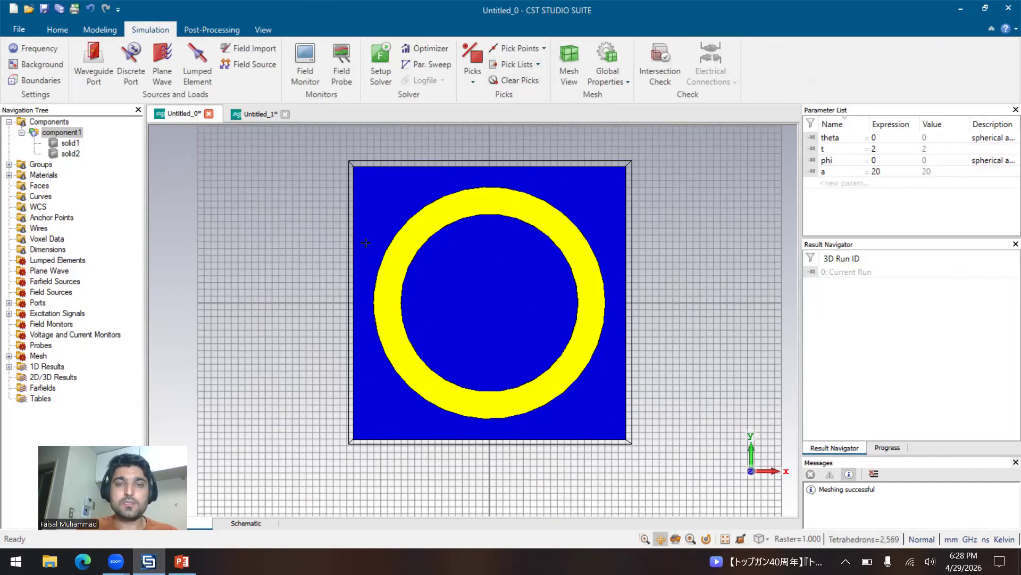
Give the silver ring solid2 a local mesh maximum step width of 3
mouse_move(74, 155)
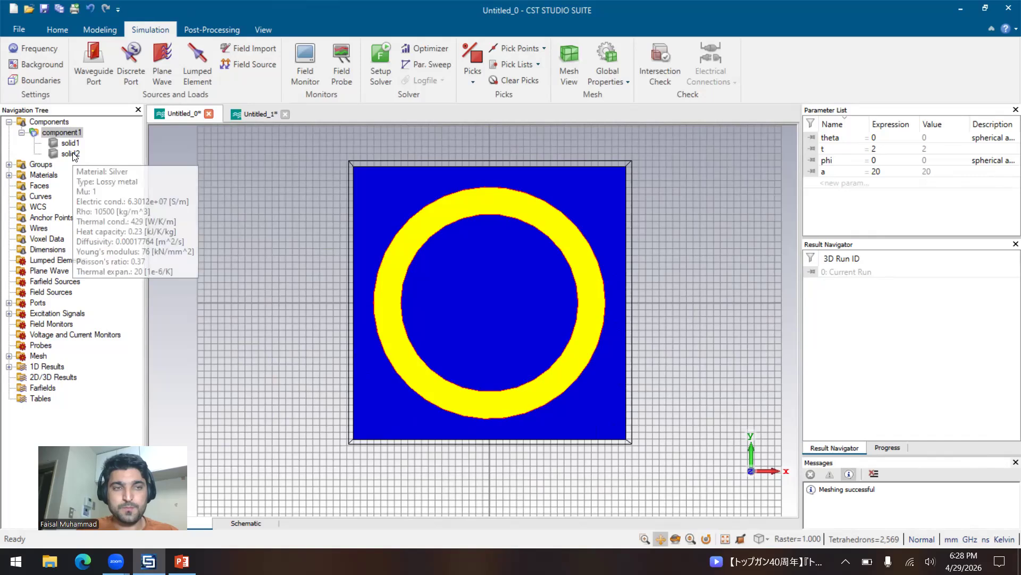
left_click(61, 132)
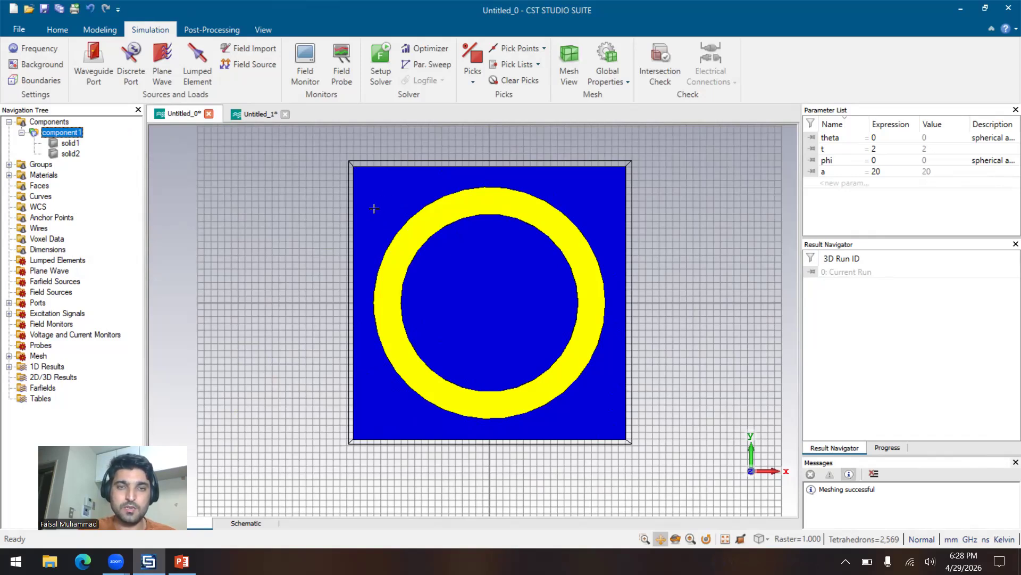
left_click(71, 154)
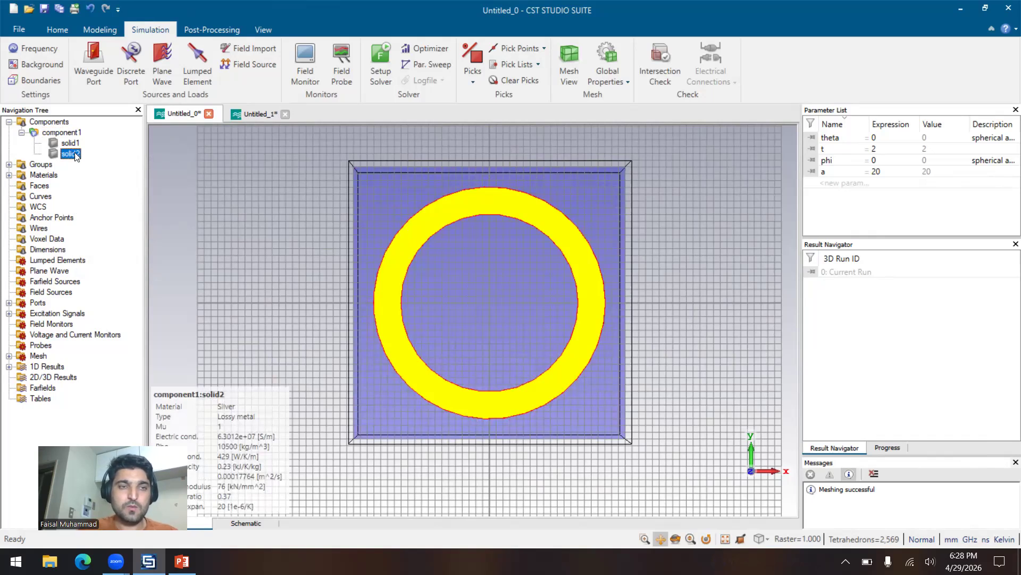
right_click(76, 154)
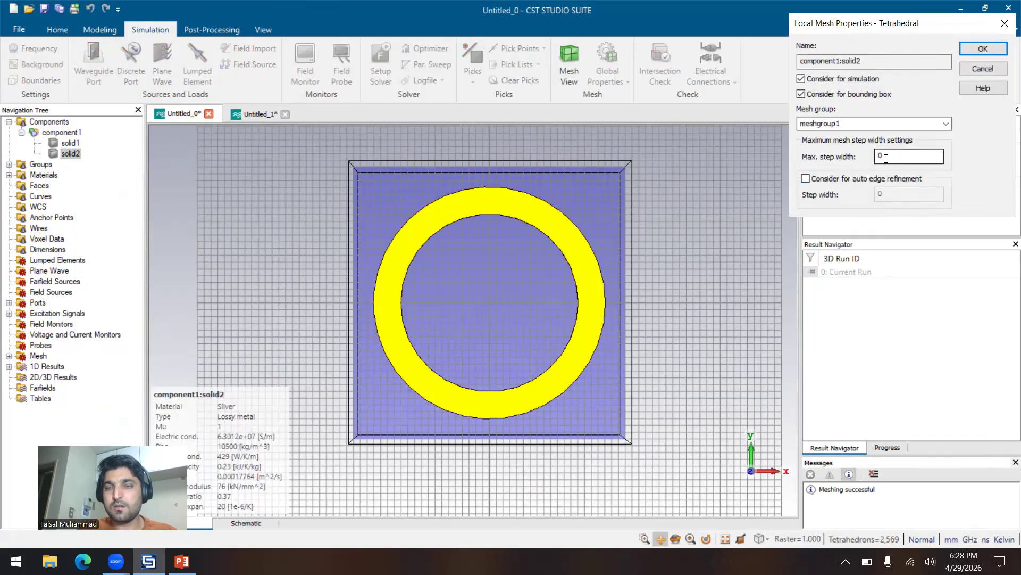
double_click(885, 156)
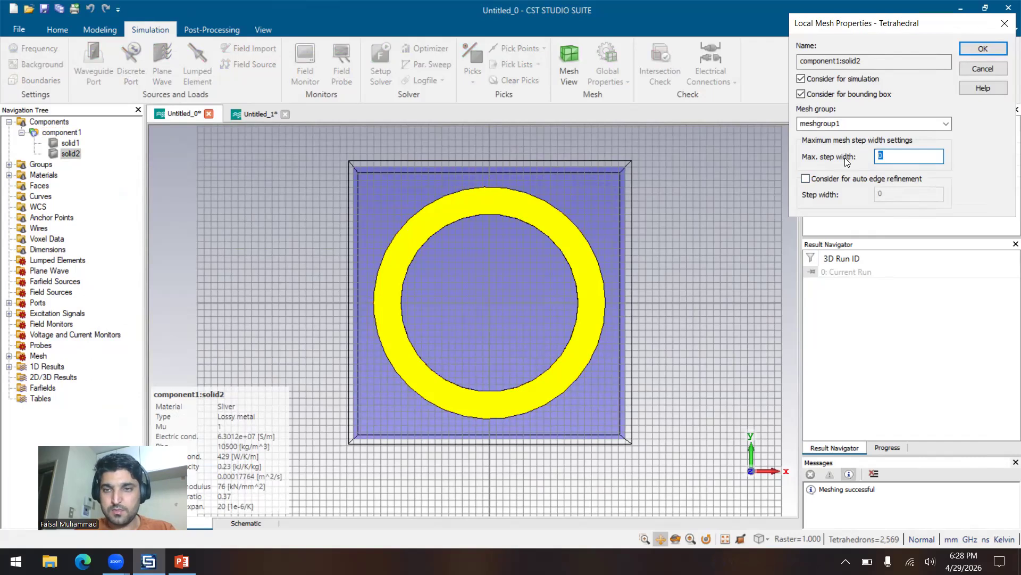
type("3")
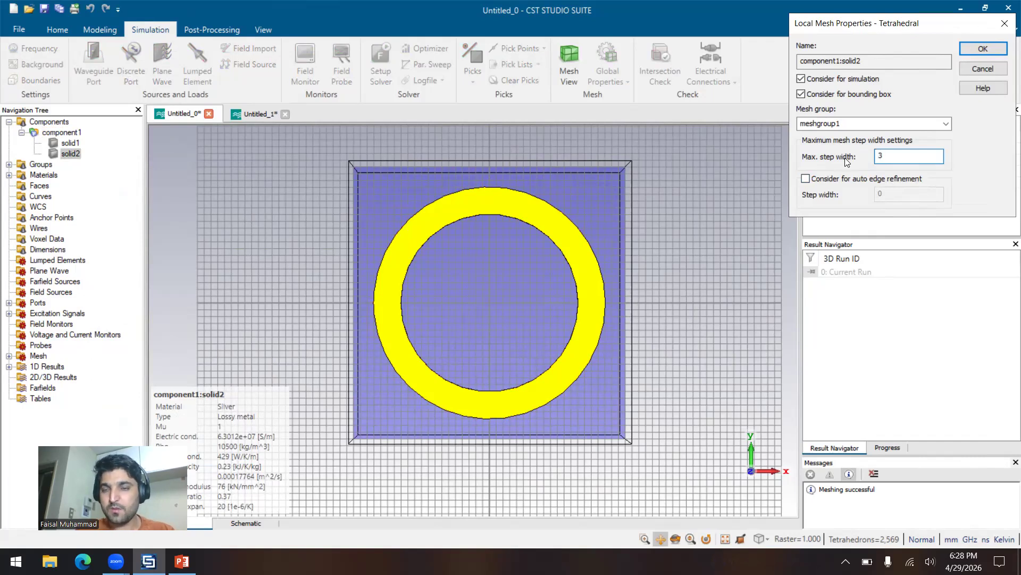
left_click(982, 49)
left_click(827, 184)
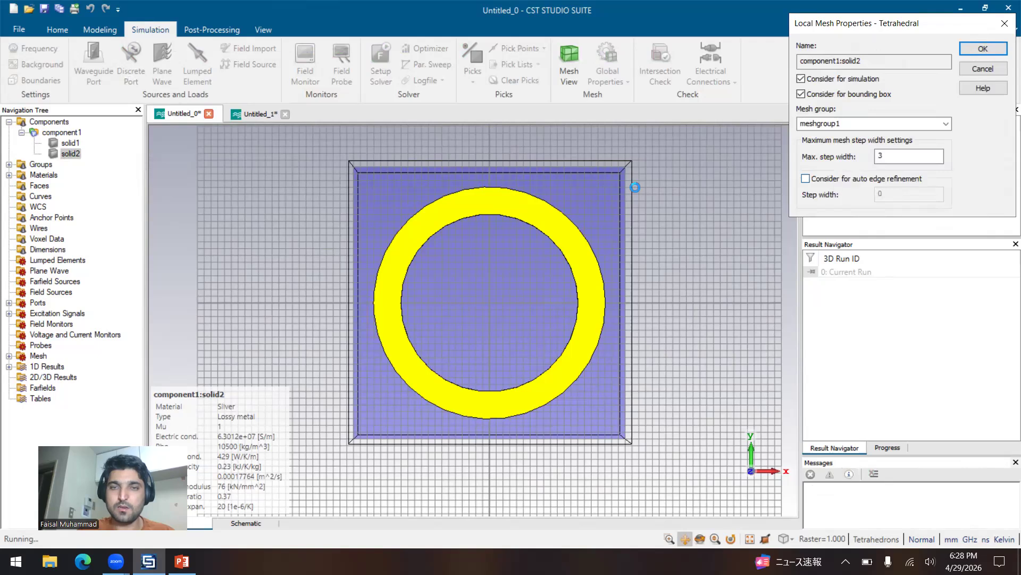
Select component1 and update the tetrahedral mesh in the mesh view with the ring's local refinement
left_click(71, 133)
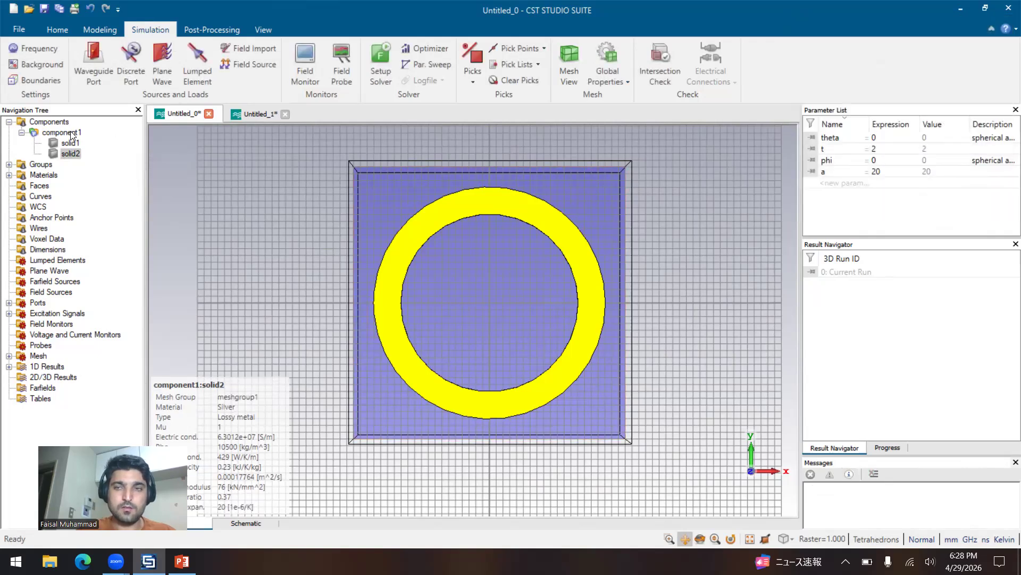
left_click(567, 58)
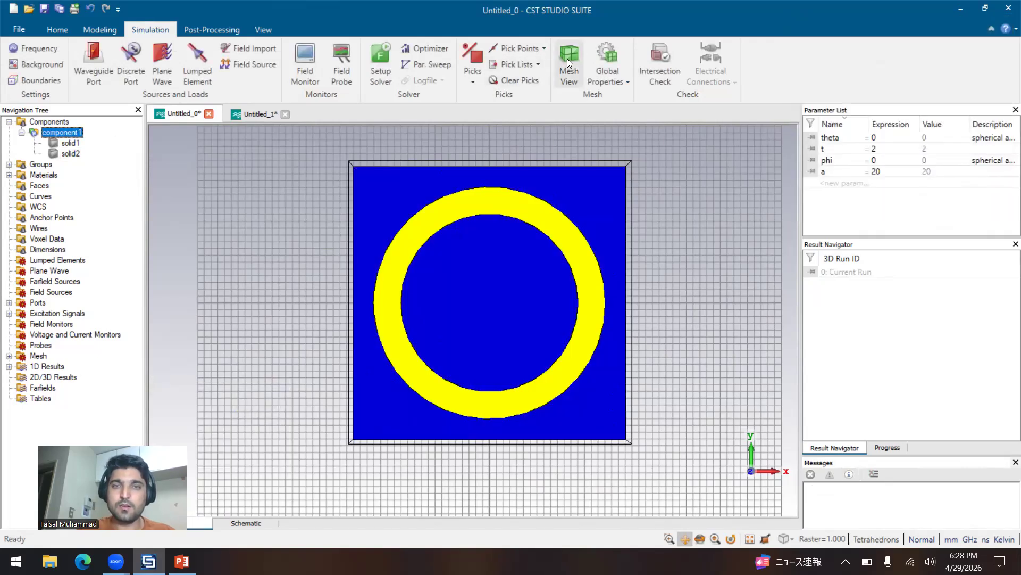
left_click(470, 60)
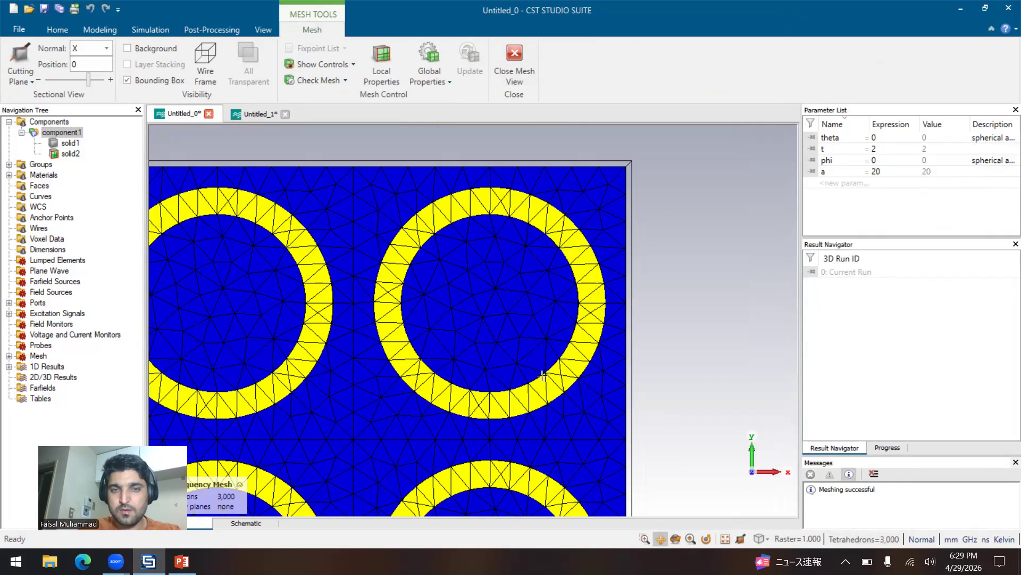
Examine the locally refined mesh on the rings and the surrounding substrate across the unit cells, and close the mesh view
scroll(542, 375, "down", 1)
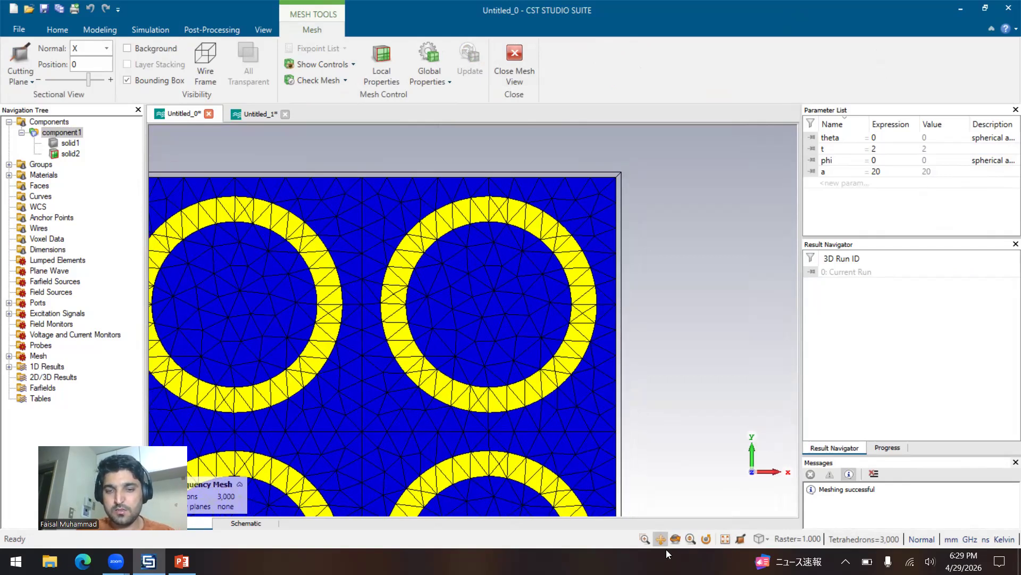
left_click_drag(503, 383, 602, 346)
scroll(602, 346, "down", 1)
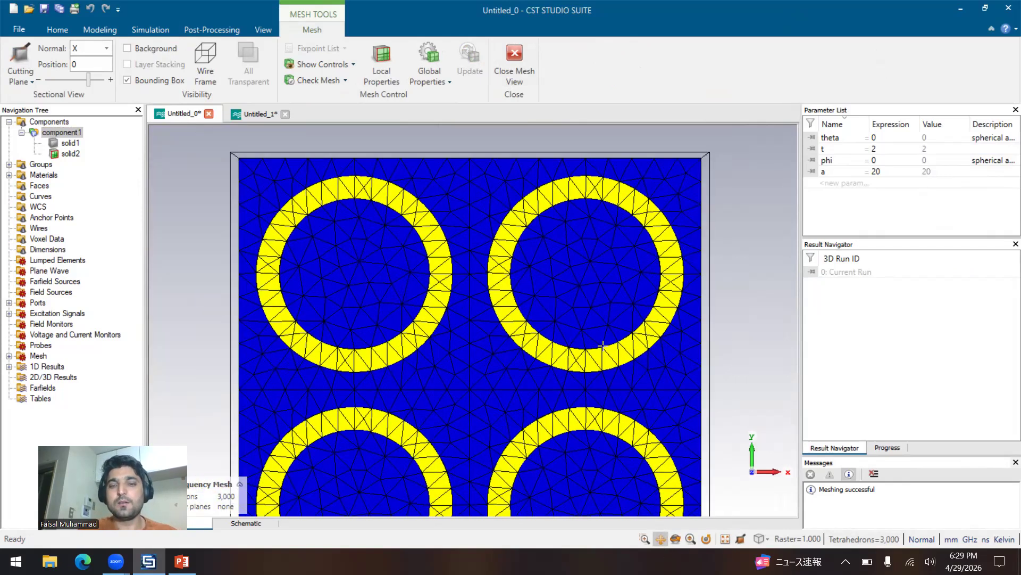
left_click_drag(580, 394, 562, 372)
scroll(563, 372, "down", 1)
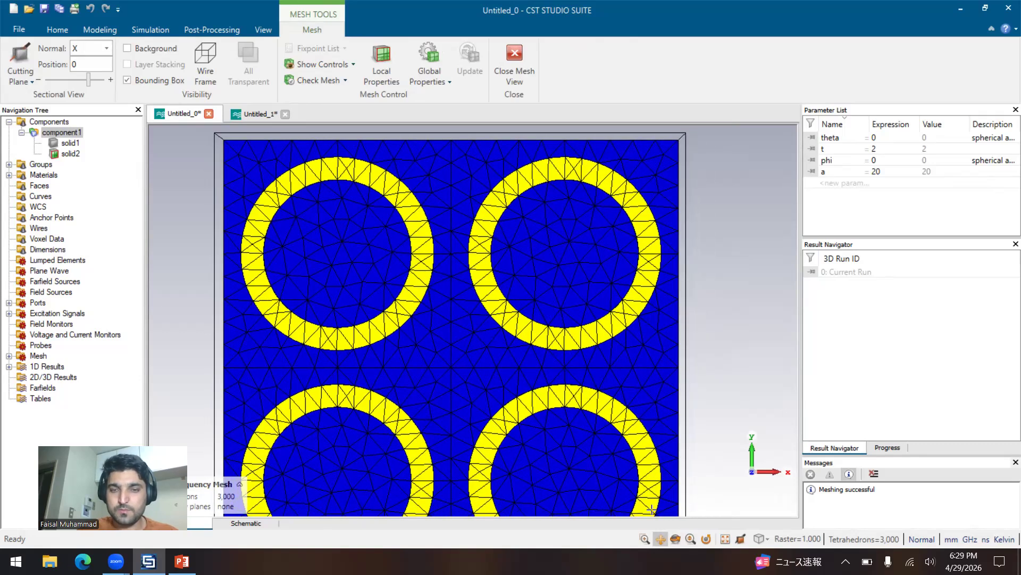
left_click_drag(583, 340, 570, 373)
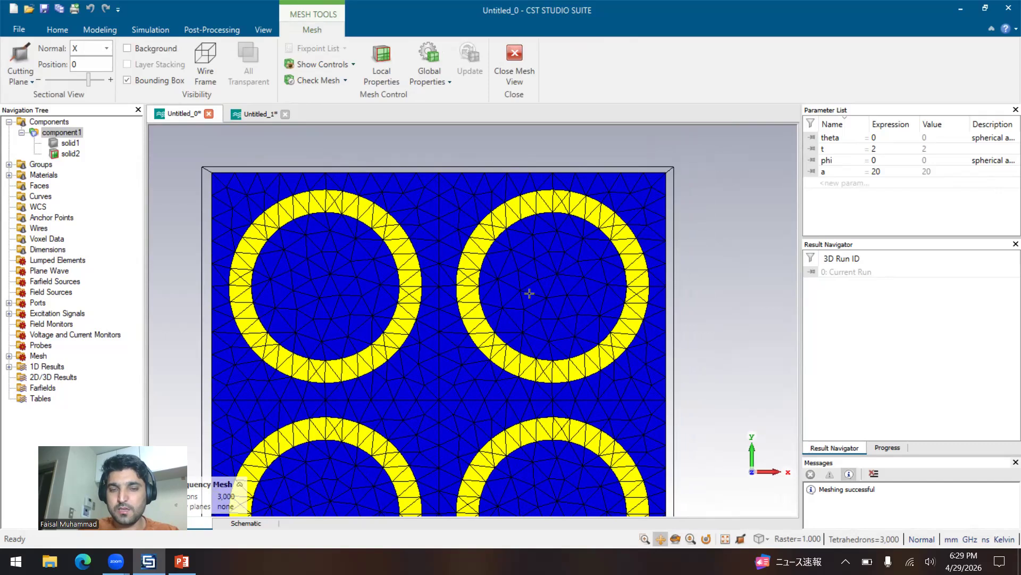
scroll(563, 315, "up", 2)
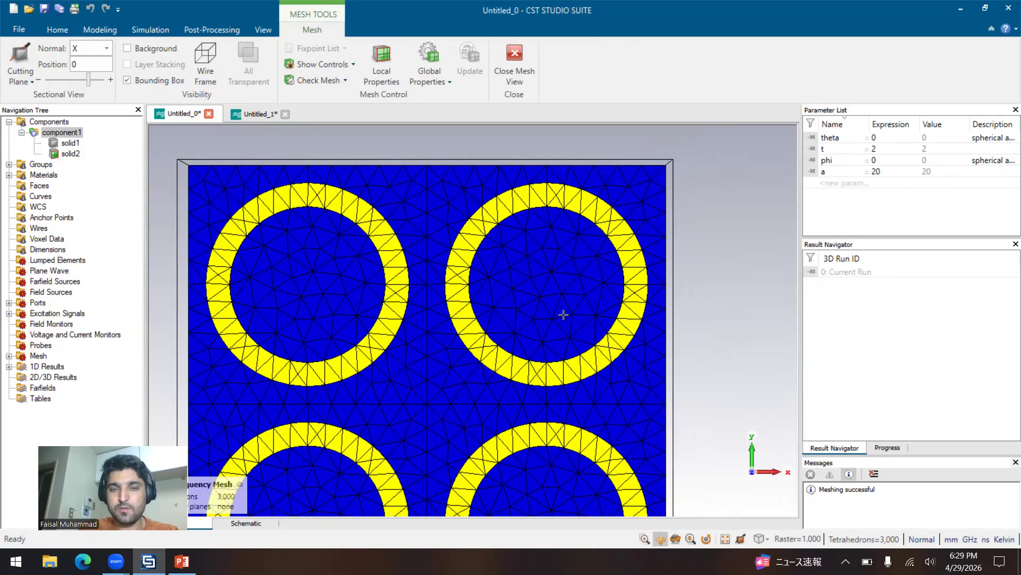
scroll(564, 315, "down", 1)
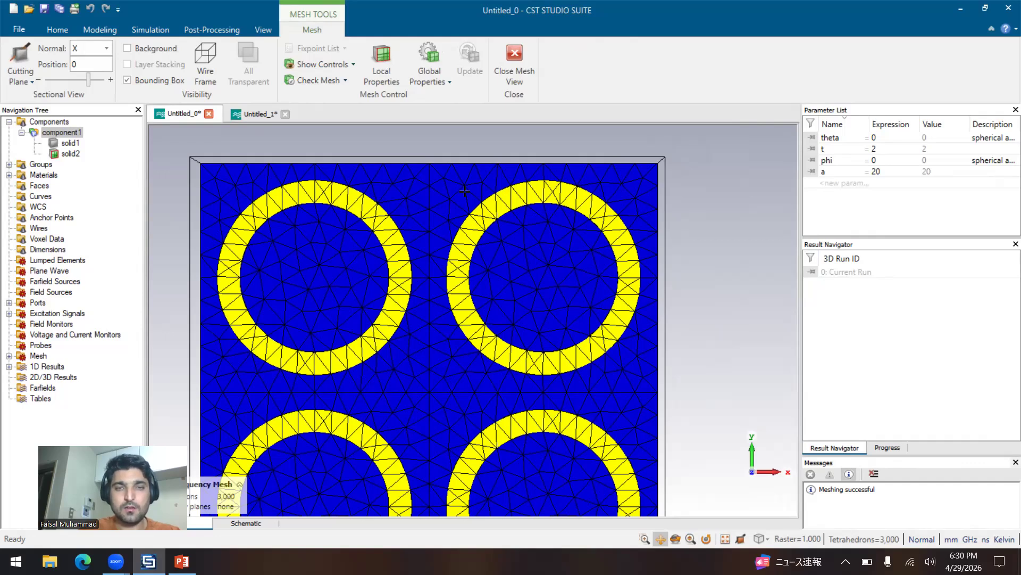
left_click(512, 80)
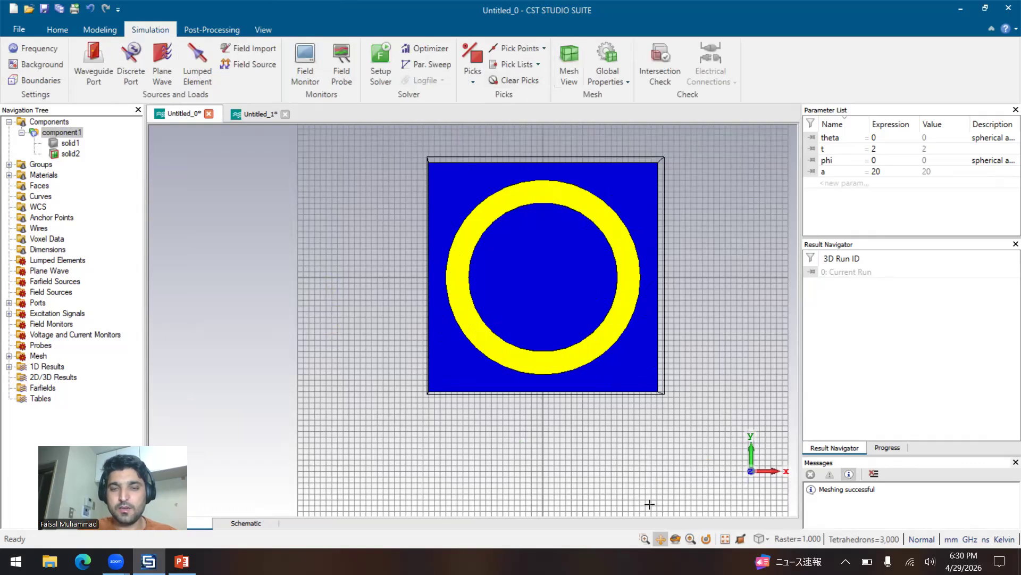
left_click_drag(566, 282, 557, 300)
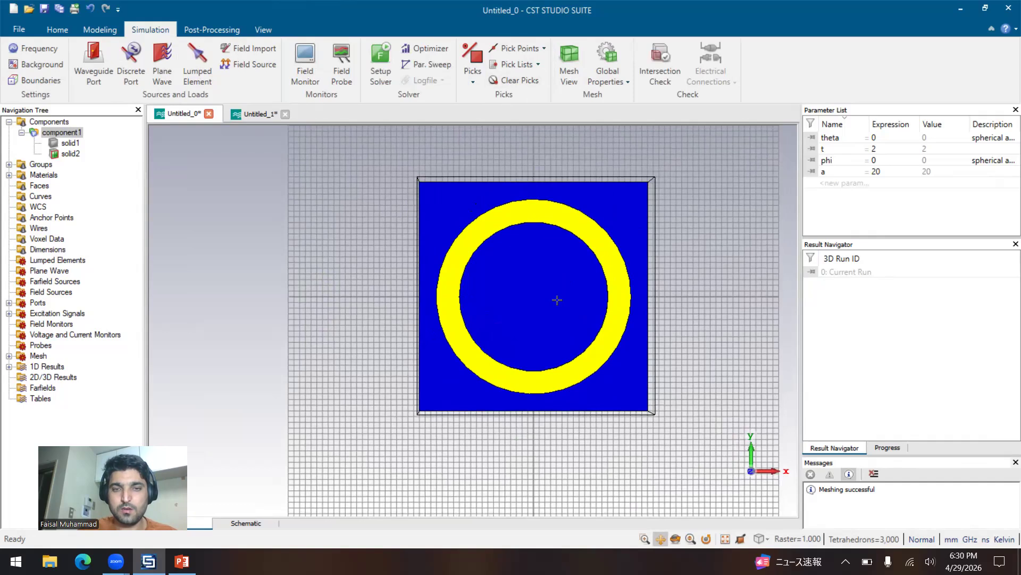
scroll(550, 292, "up", 3)
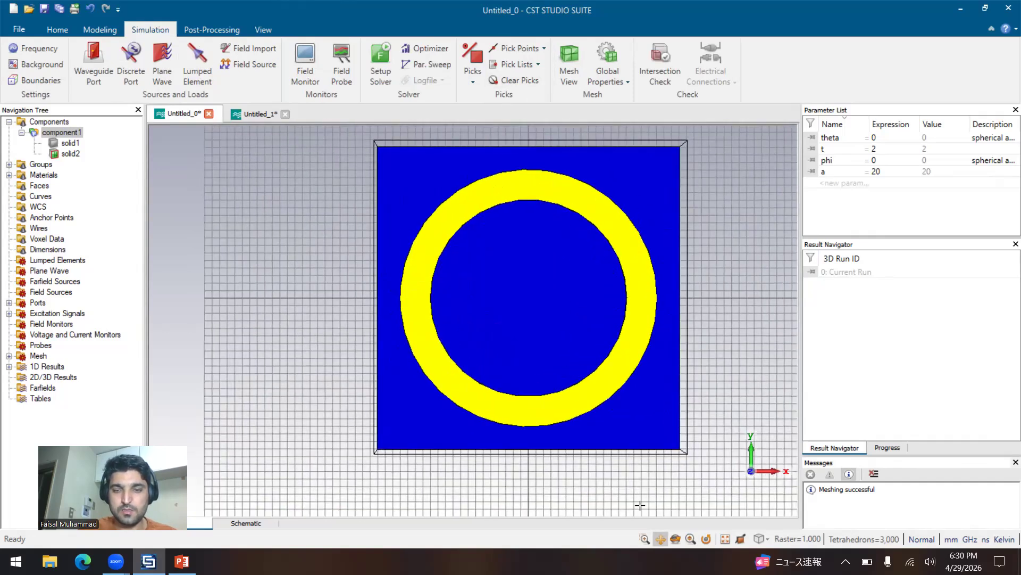
left_click_drag(556, 289, 543, 307)
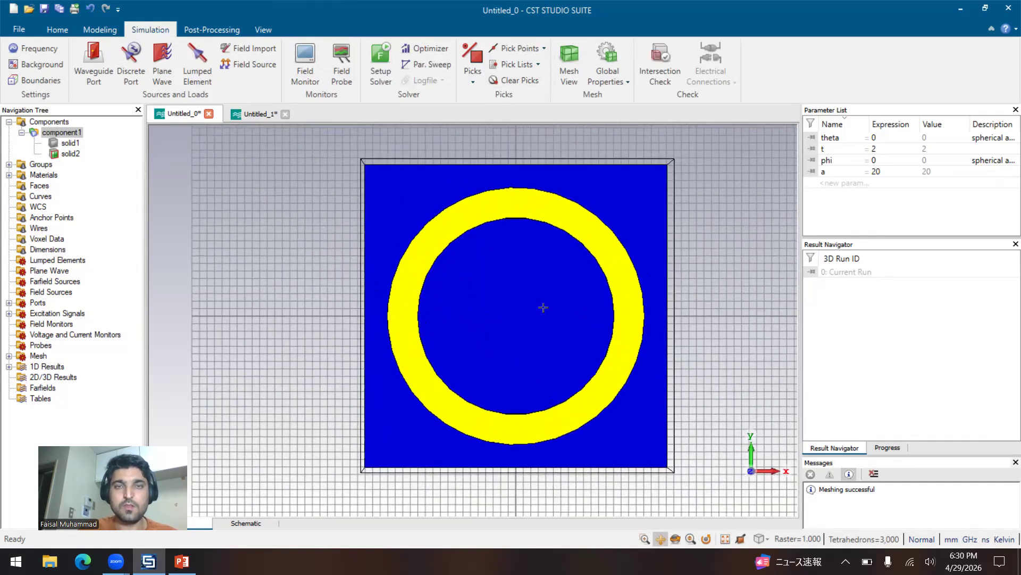